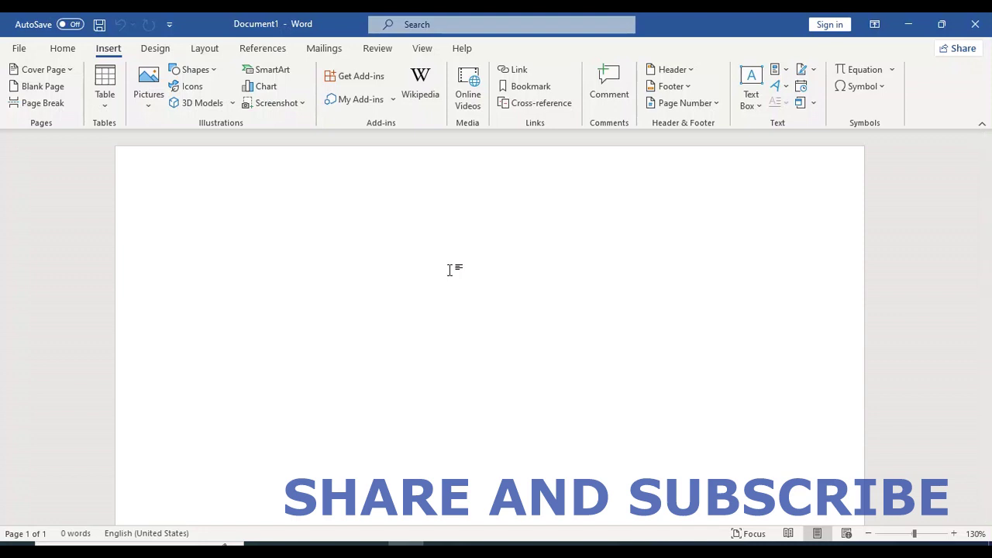
Step: Add a page break, then fill page 1 with sample paragraphs using =rand(40)
{"action": "key", "text": "ctrl+Return"}
{"action": "key", "text": "ctrl+Return"}
{"action": "key", "text": "ctrl+Return"}
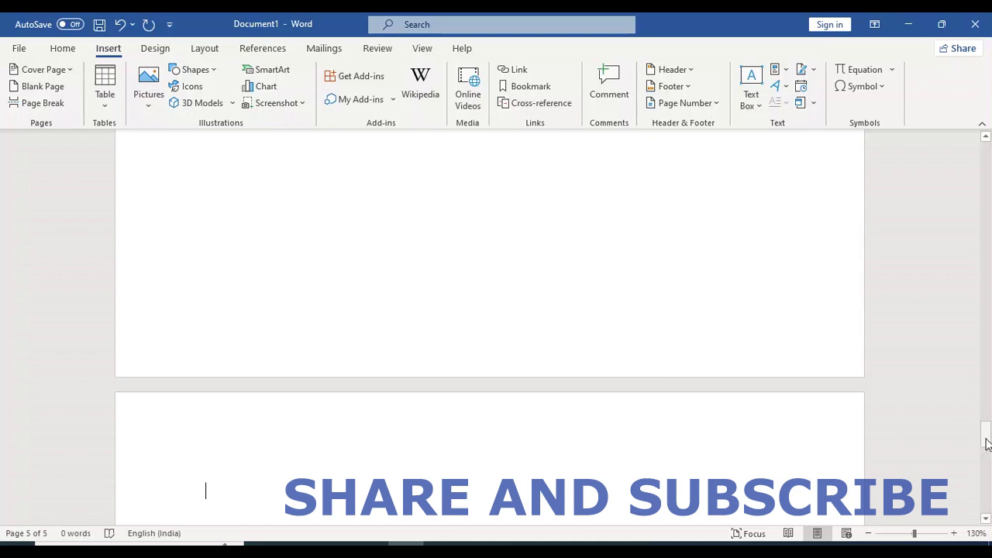
{"action": "left_click_drag", "start_coordinate": [986, 443], "coordinate": [987, 160]}
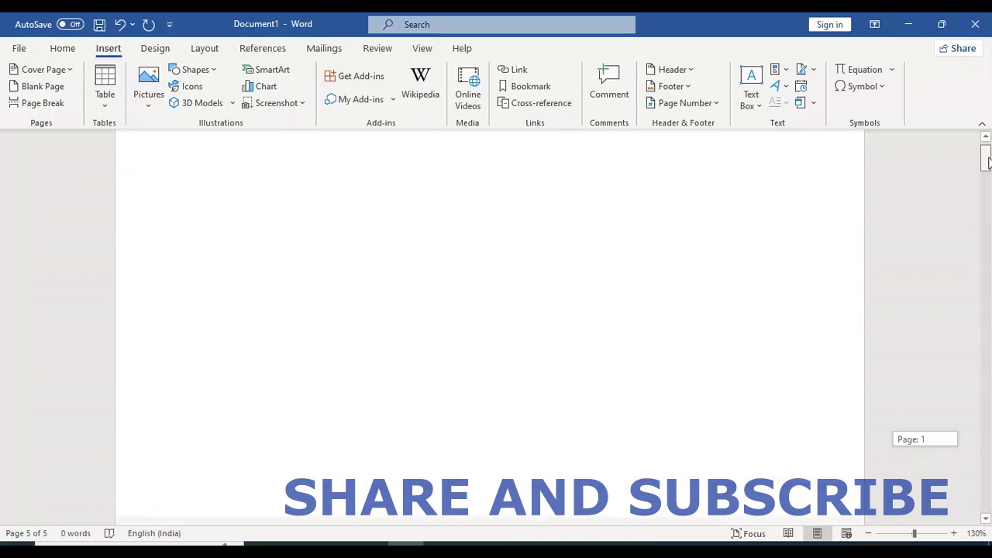
{"action": "left_click", "coordinate": [377, 244]}
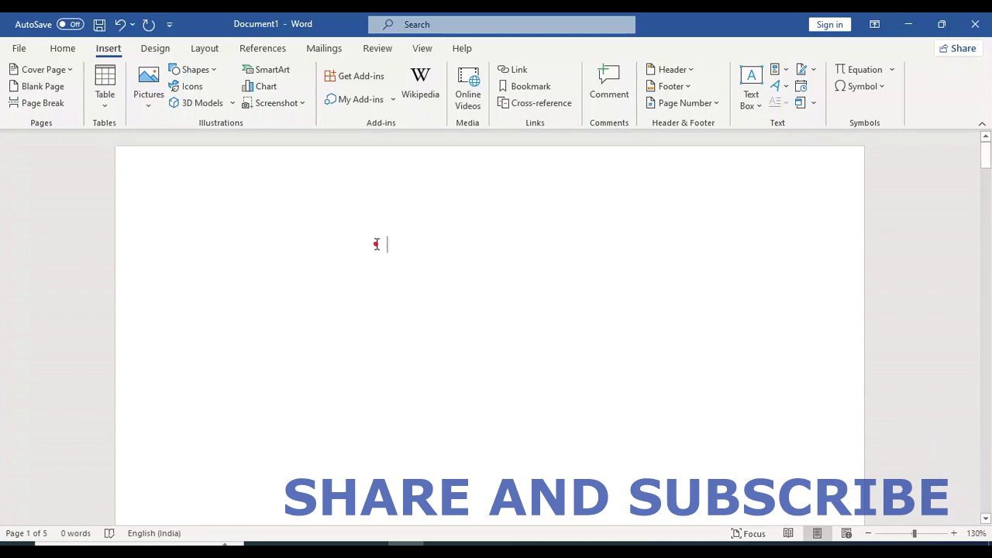
{"action": "left_click", "coordinate": [256, 233]}
{"action": "type", "text": "=rand"}
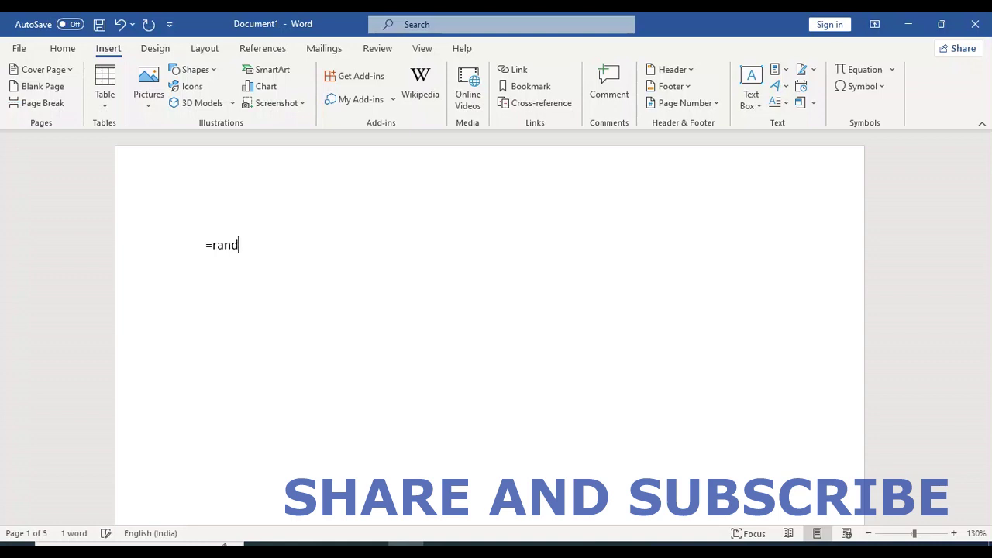
{"action": "type", "text": "("}
{"action": "type", "text": "40)"}
{"action": "key", "text": "Return"}
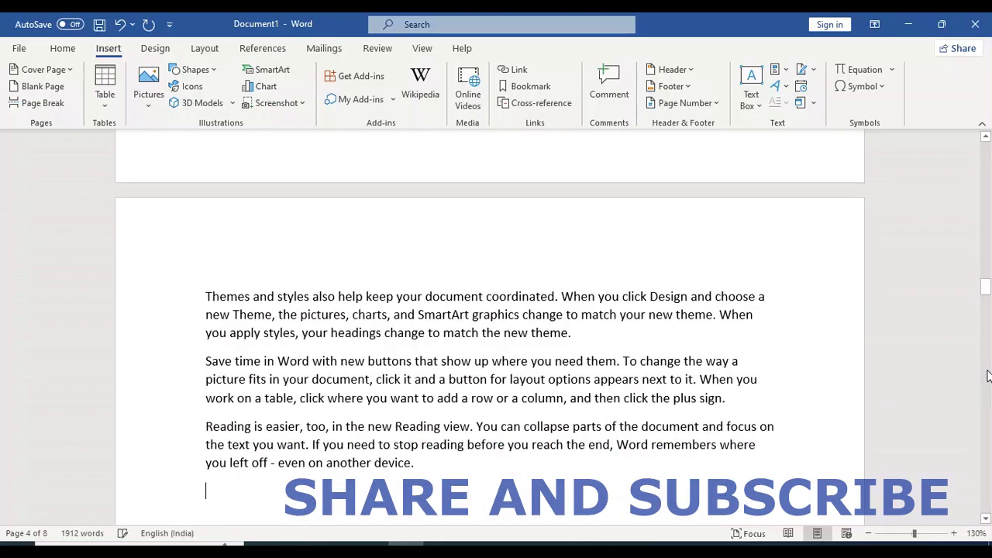
{"action": "left_click_drag", "start_coordinate": [986, 289], "coordinate": [986, 150]}
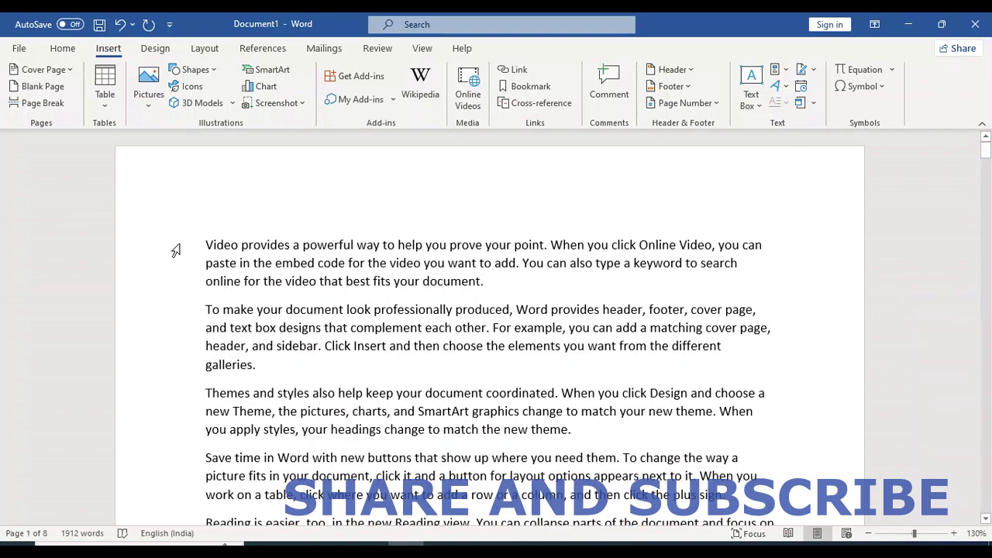
Step: Insert the Blank header design and type ICL CLASSSES into it
{"action": "left_click", "coordinate": [200, 244]}
{"action": "left_click", "coordinate": [111, 49]}
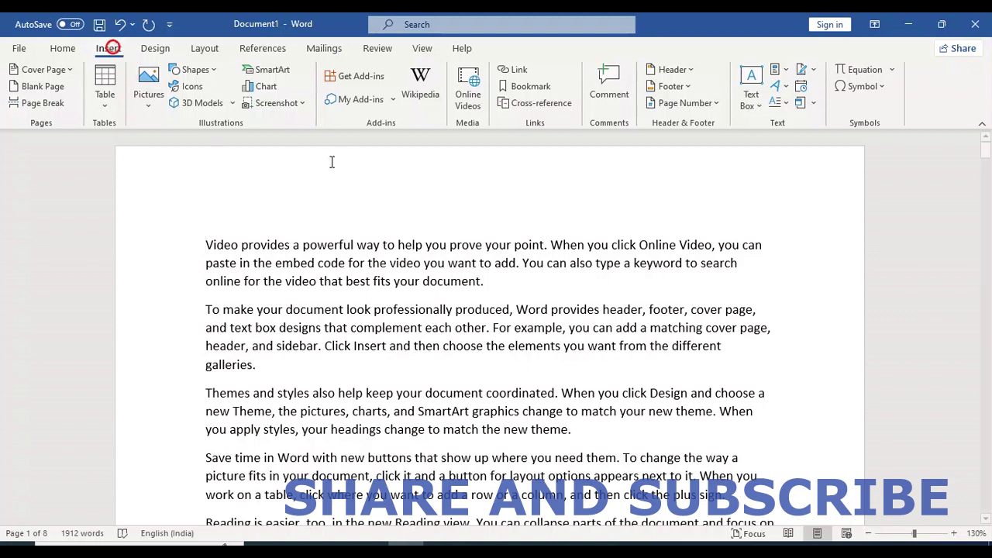
{"action": "left_click", "coordinate": [691, 71]}
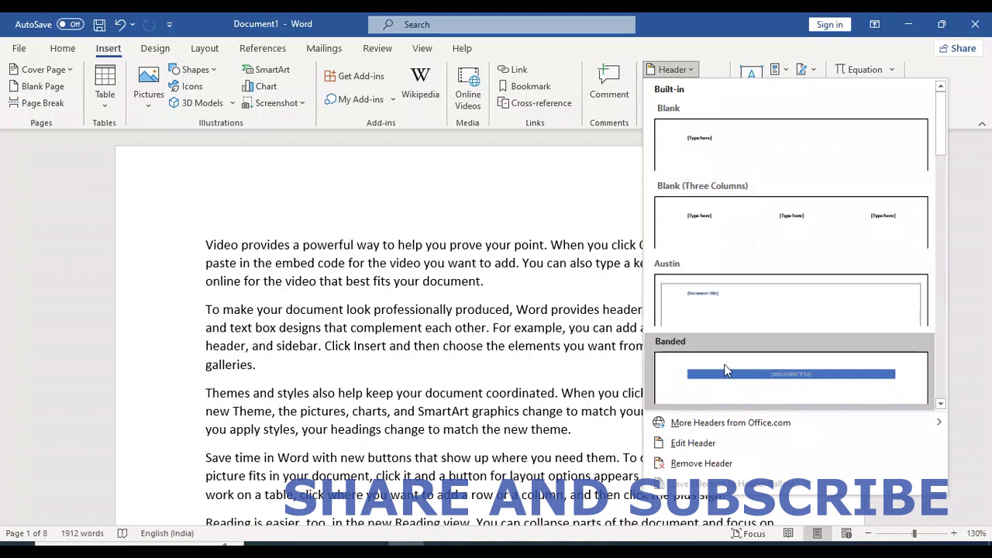
{"action": "left_click", "coordinate": [750, 140]}
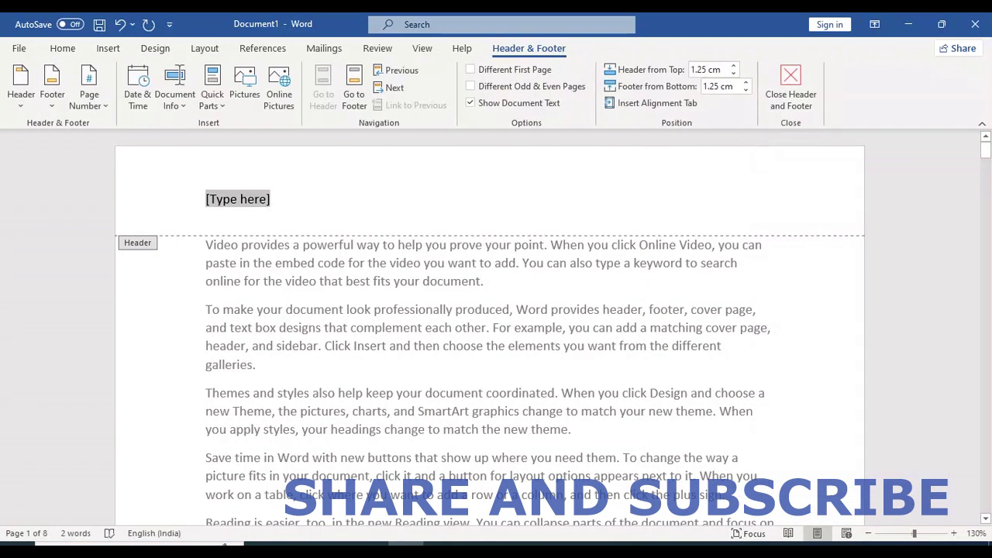
{"action": "type", "text": "ICL CLA"}
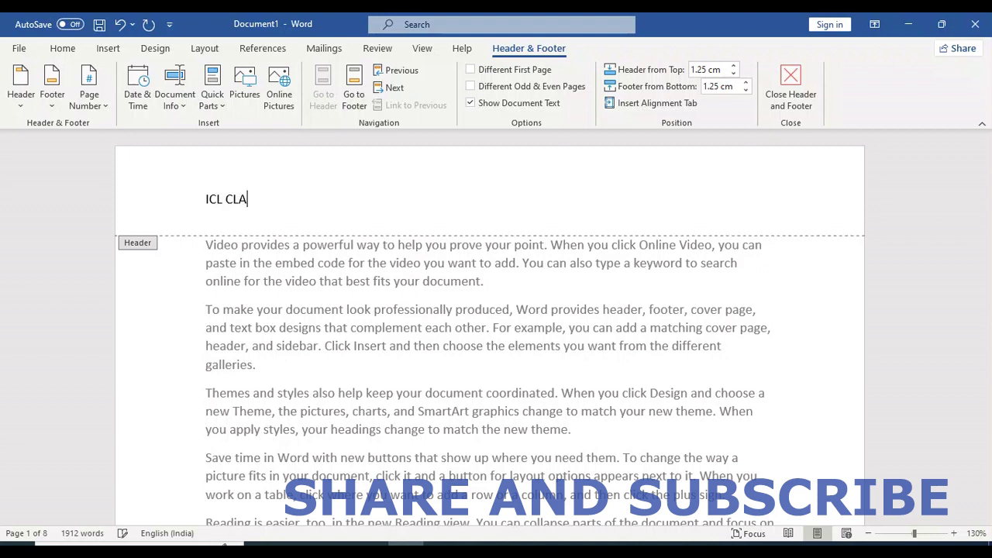
{"action": "type", "text": "SSSES"}
Step: Make the header text bold, 24 pt and yellow-highlighted, then close header editing
{"action": "left_click_drag", "start_coordinate": [290, 201], "coordinate": [212, 212]}
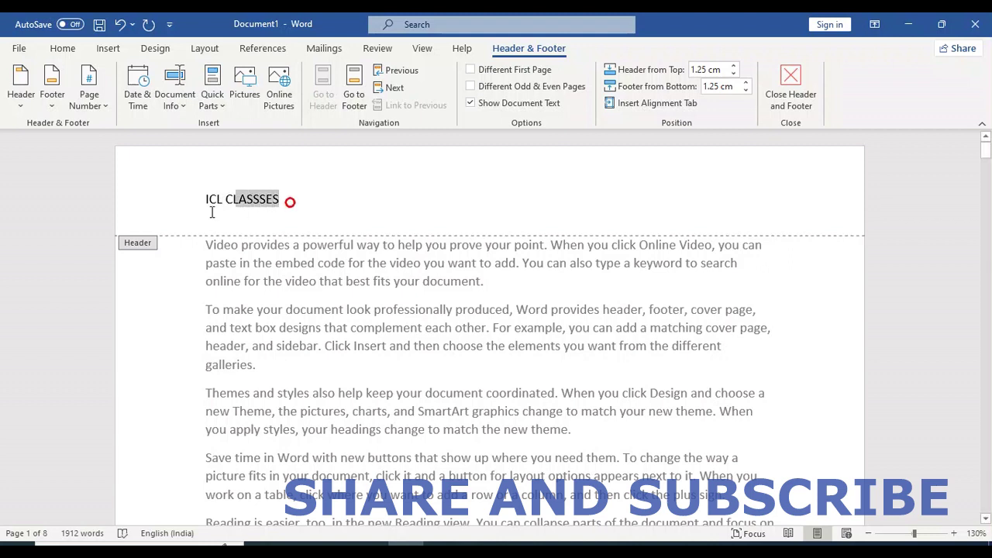
{"action": "left_click_drag", "start_coordinate": [282, 200], "coordinate": [194, 199]}
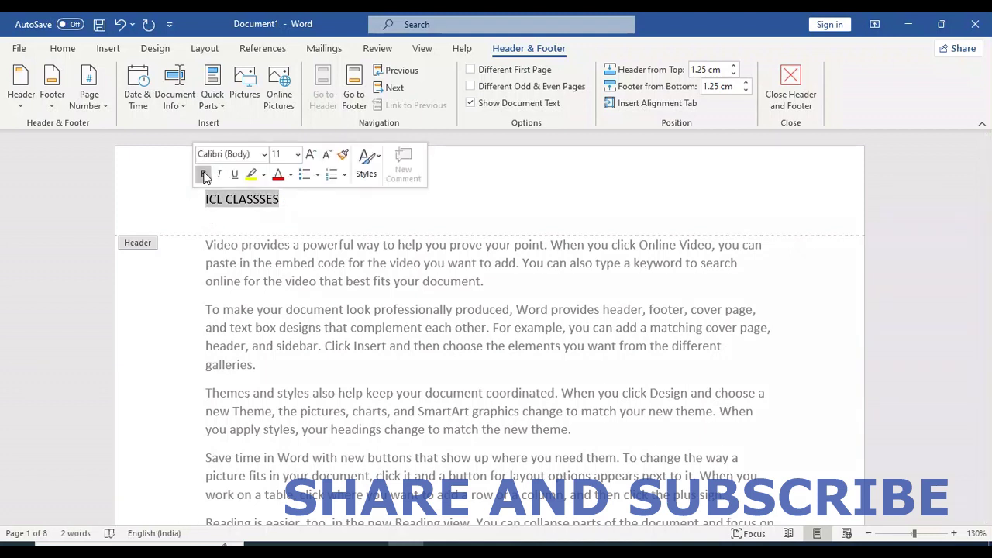
{"action": "left_click", "coordinate": [204, 175]}
{"action": "left_click", "coordinate": [312, 153]}
{"action": "left_click", "coordinate": [312, 153]}
{"action": "left_click", "coordinate": [312, 153]}
{"action": "left_click", "coordinate": [312, 154]}
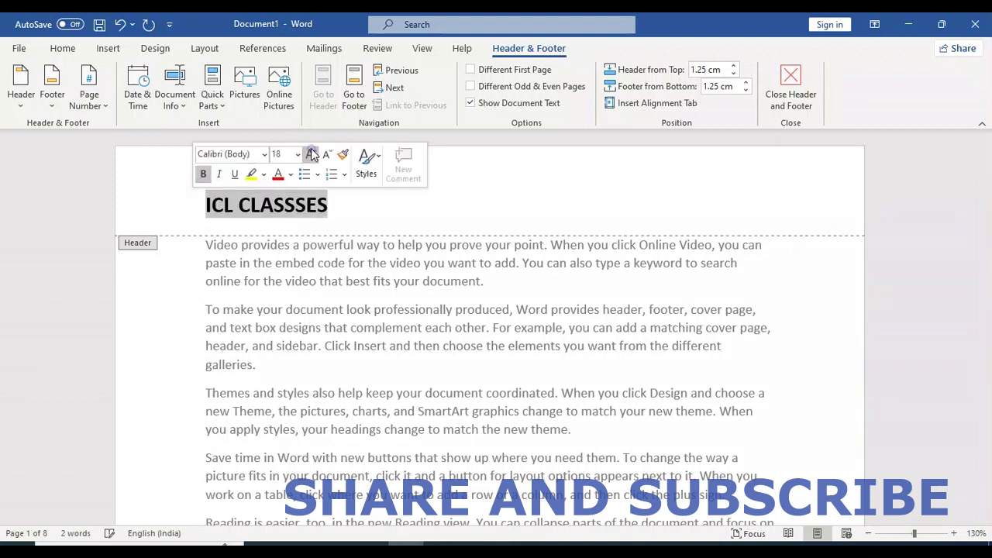
{"action": "left_click", "coordinate": [312, 154]}
{"action": "left_click", "coordinate": [312, 153]}
{"action": "left_click", "coordinate": [312, 153]}
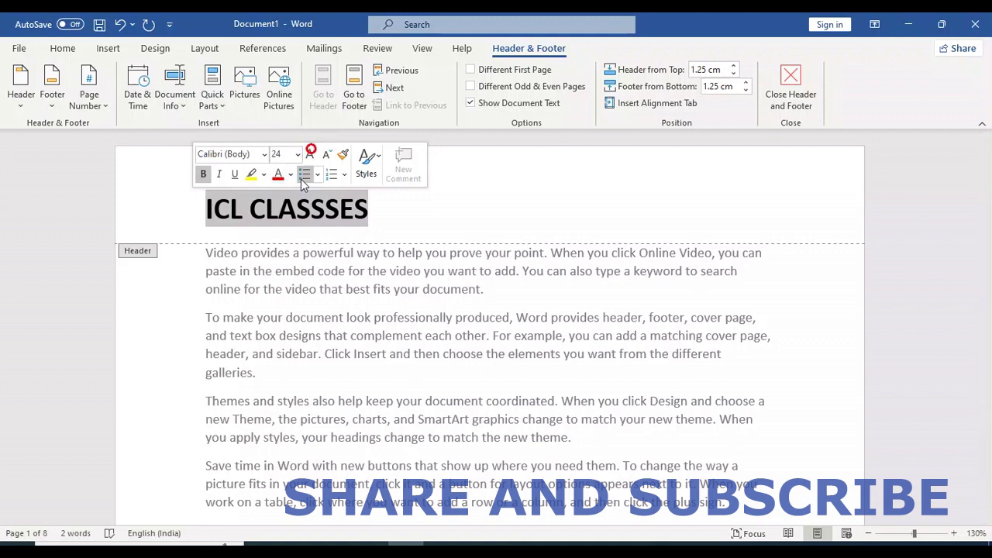
{"action": "left_click", "coordinate": [251, 174]}
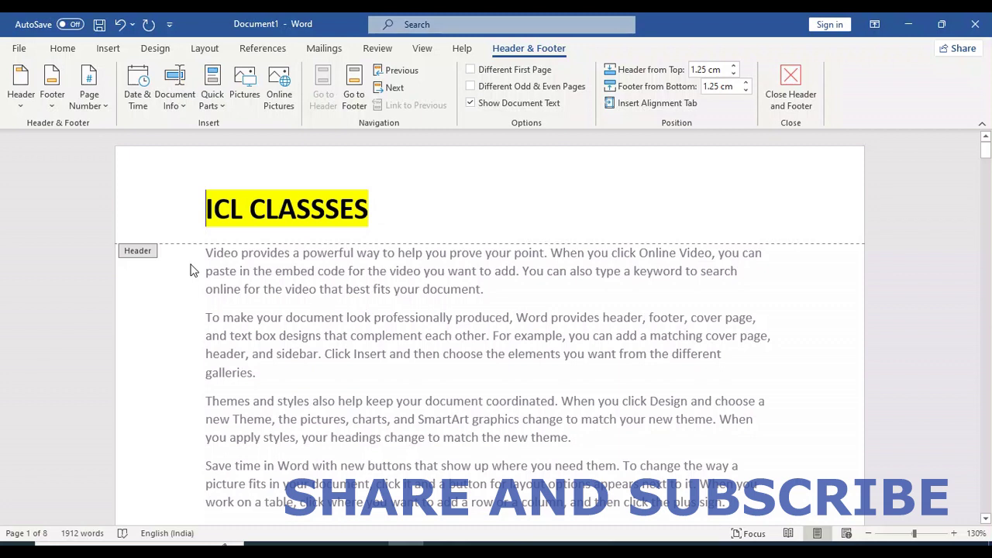
{"action": "left_click", "coordinate": [796, 94]}
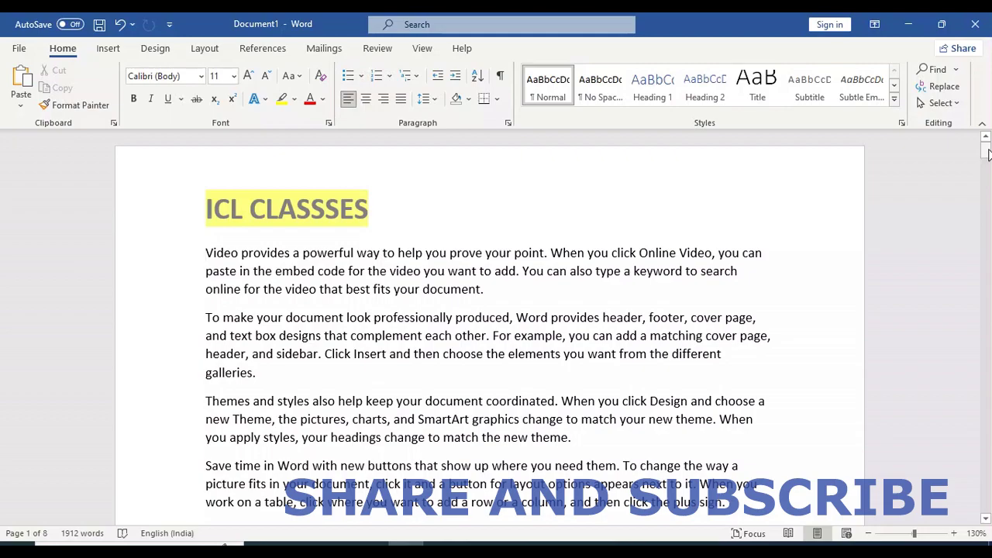
{"action": "left_click_drag", "start_coordinate": [986, 154], "coordinate": [986, 196]}
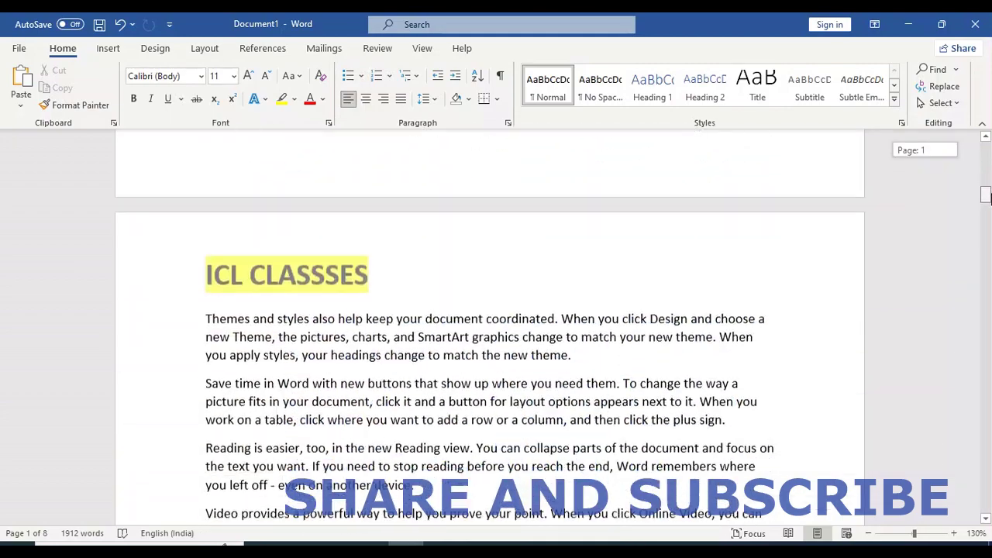
{"action": "left_click_drag", "start_coordinate": [985, 196], "coordinate": [986, 242]}
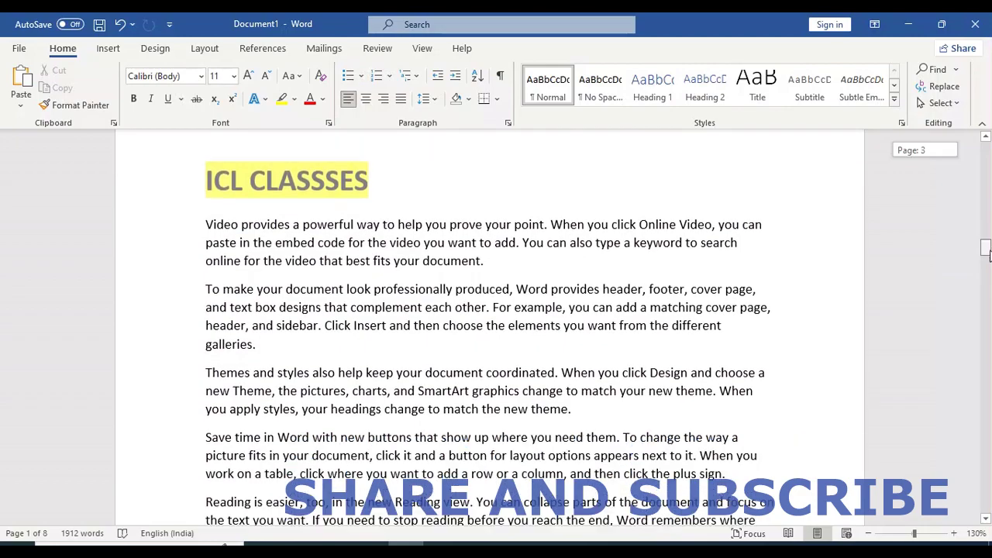
{"action": "left_click_drag", "start_coordinate": [986, 242], "coordinate": [986, 293]}
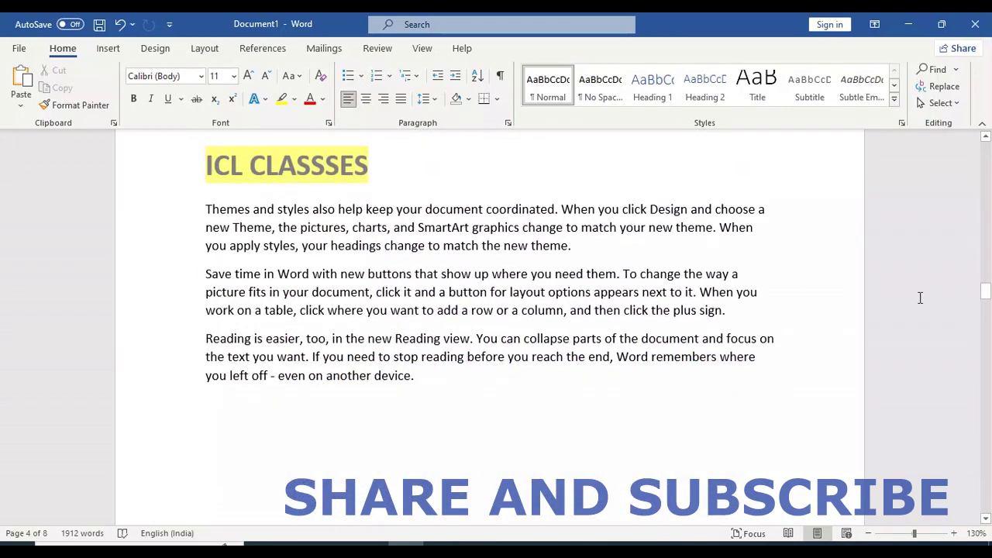
{"action": "left_click_drag", "start_coordinate": [986, 293], "coordinate": [986, 149]}
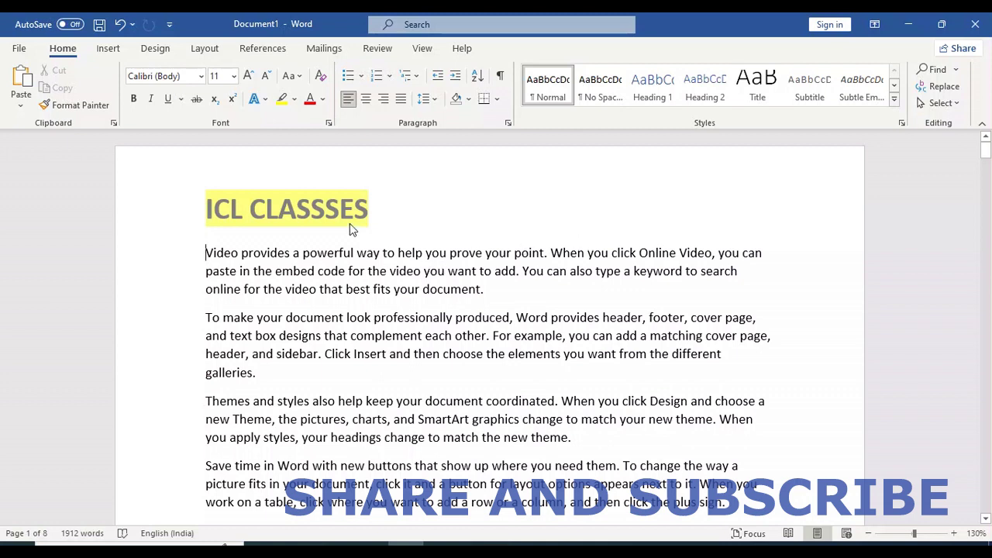
Step: Delete the ICL CLASSSES text from page 1's header and return to the body
{"action": "double_click", "coordinate": [387, 205]}
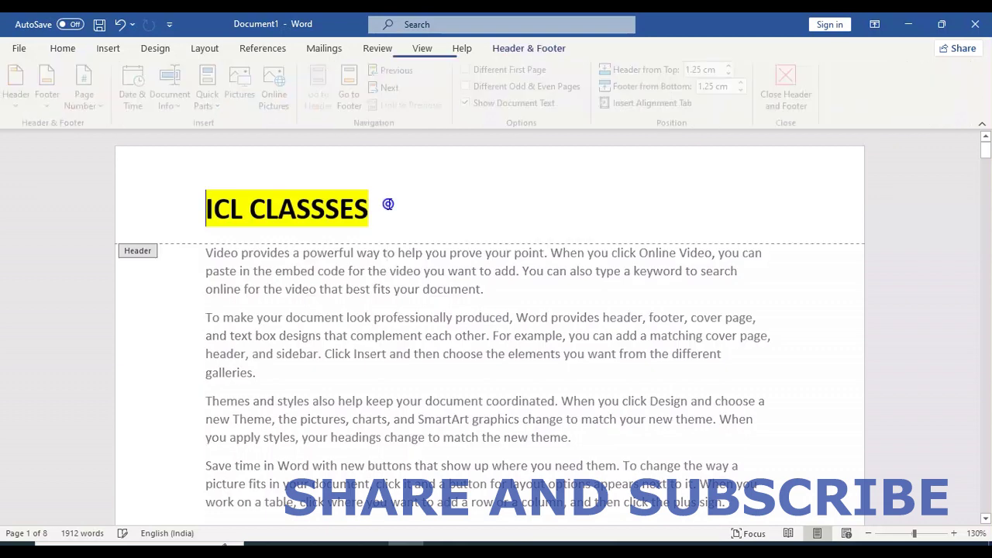
{"action": "double_click", "coordinate": [332, 275]}
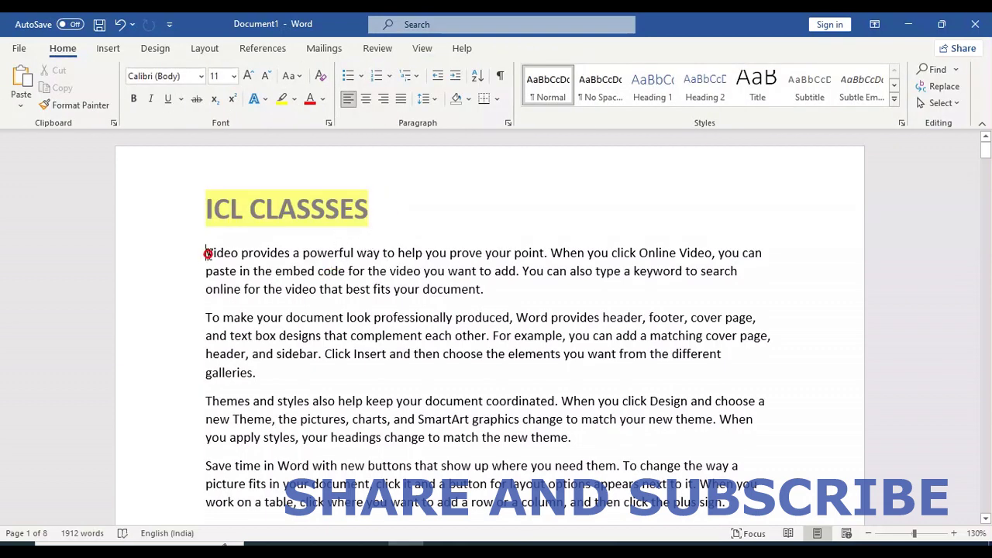
{"action": "double_click", "coordinate": [361, 198]}
{"action": "left_click_drag", "start_coordinate": [392, 202], "coordinate": [205, 214]}
{"action": "key", "text": "Delete"}
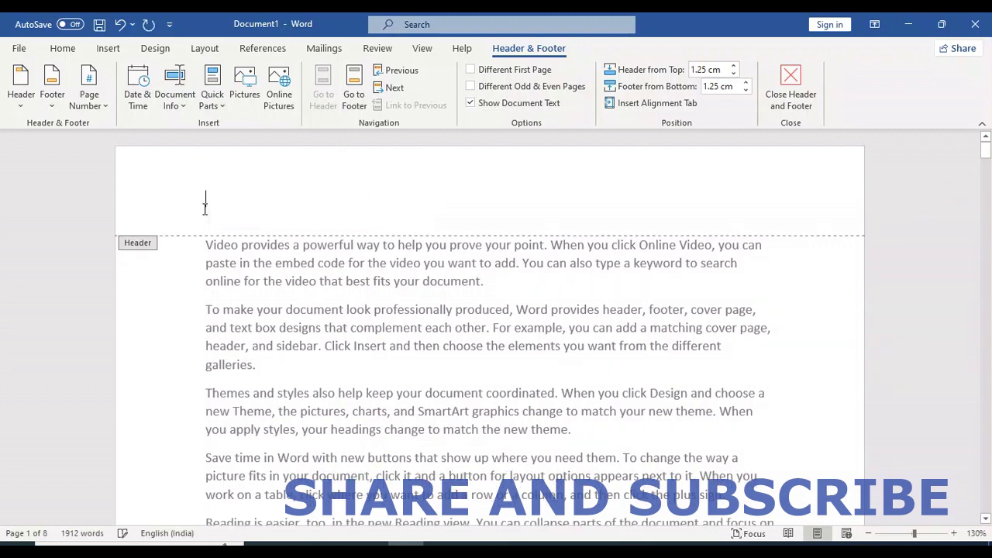
{"action": "double_click", "coordinate": [180, 268]}
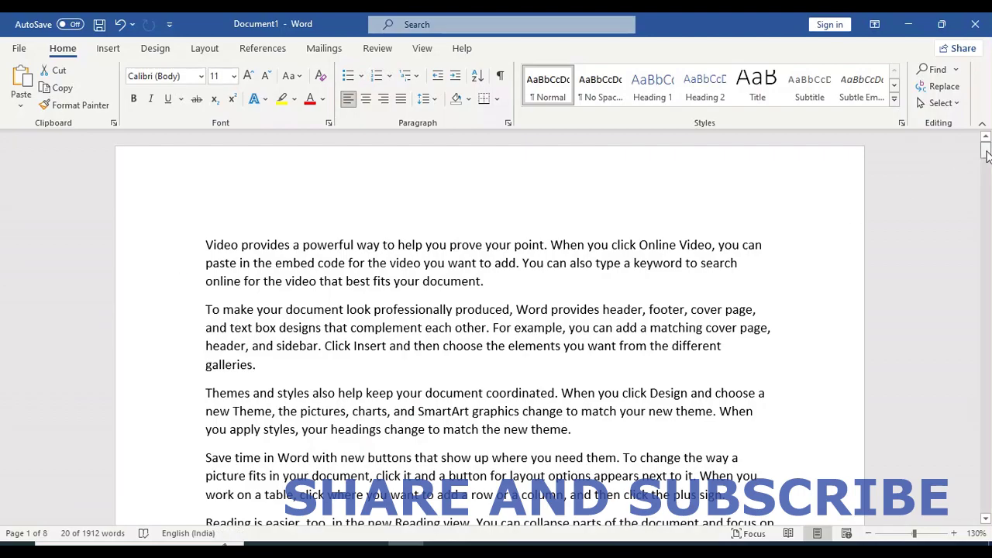
{"action": "mouse_move", "coordinate": [986, 156]}
{"action": "left_mouse_down"}
{"action": "mouse_move", "coordinate": [985, 184]}
{"action": "mouse_move", "coordinate": [986, 152]}
{"action": "left_mouse_up"}
Step: Insert a fresh Blank header design from the Insert tab's Header list
{"action": "left_click", "coordinate": [108, 48]}
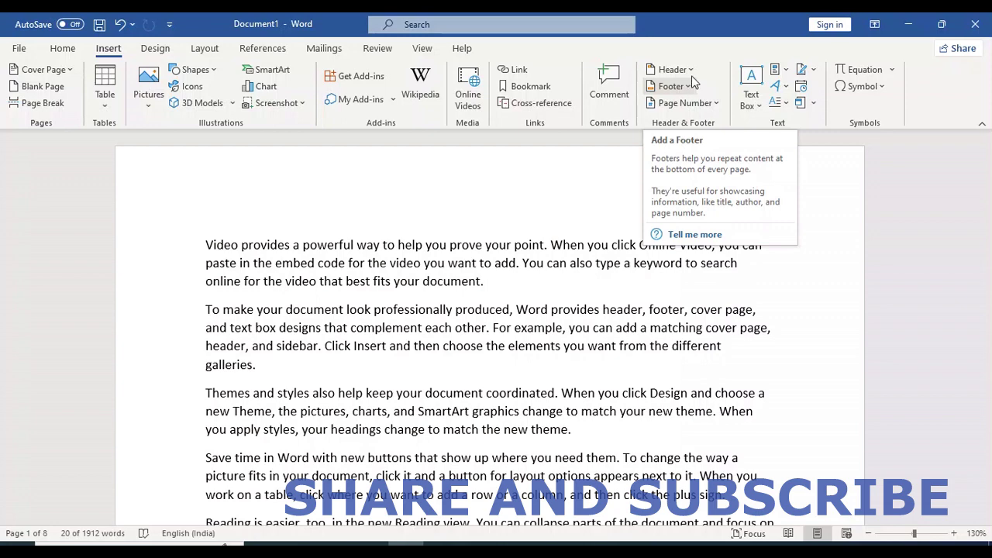
{"action": "left_click", "coordinate": [695, 72]}
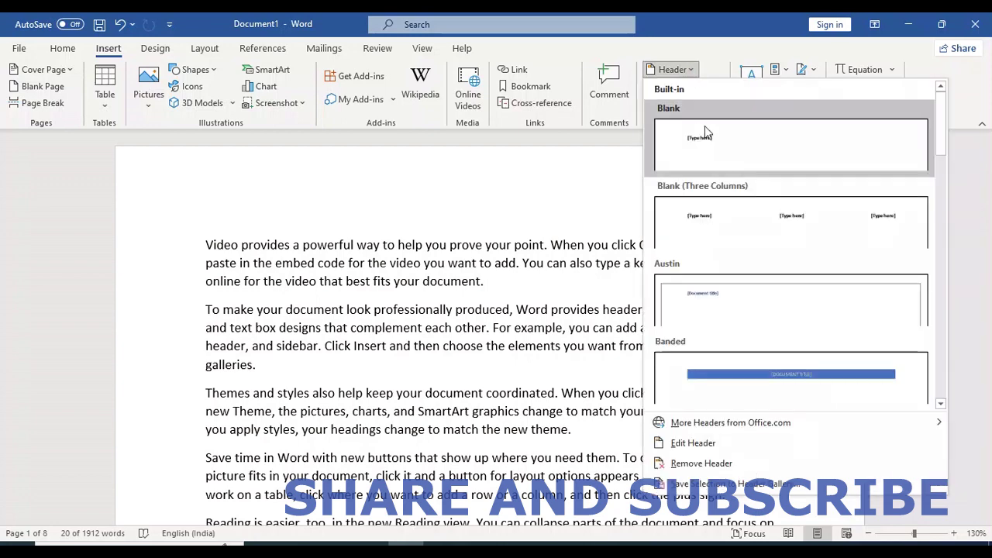
{"action": "left_click", "coordinate": [743, 148]}
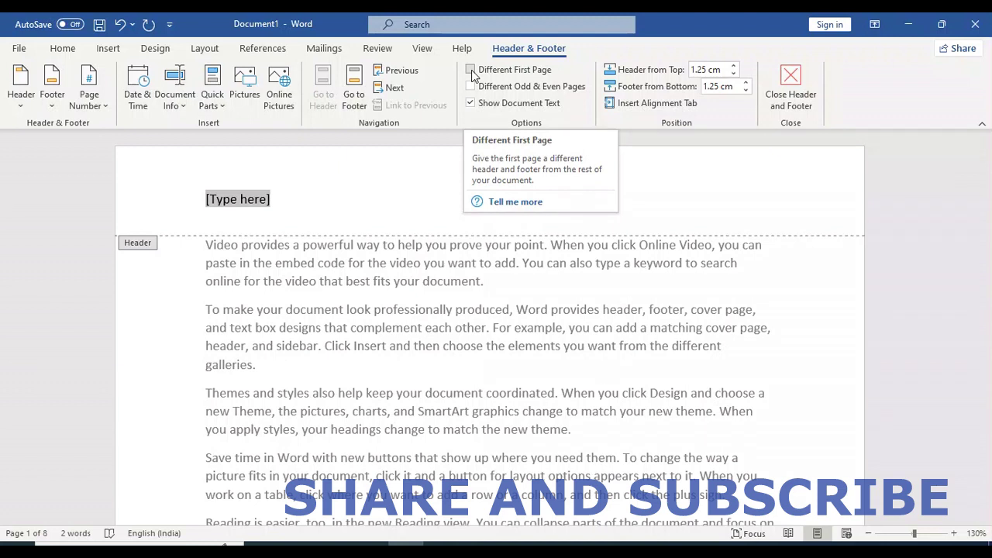
Step: Turn on Different First Page and type ICL CLASSES into the first-page header
{"action": "left_click", "coordinate": [472, 71]}
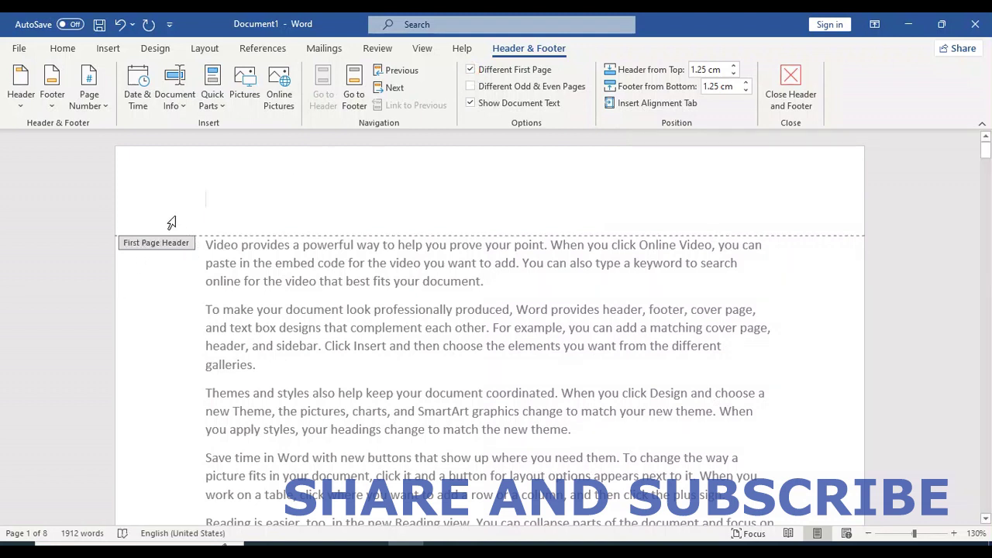
{"action": "left_click", "coordinate": [221, 201]}
{"action": "type", "text": "IC"}
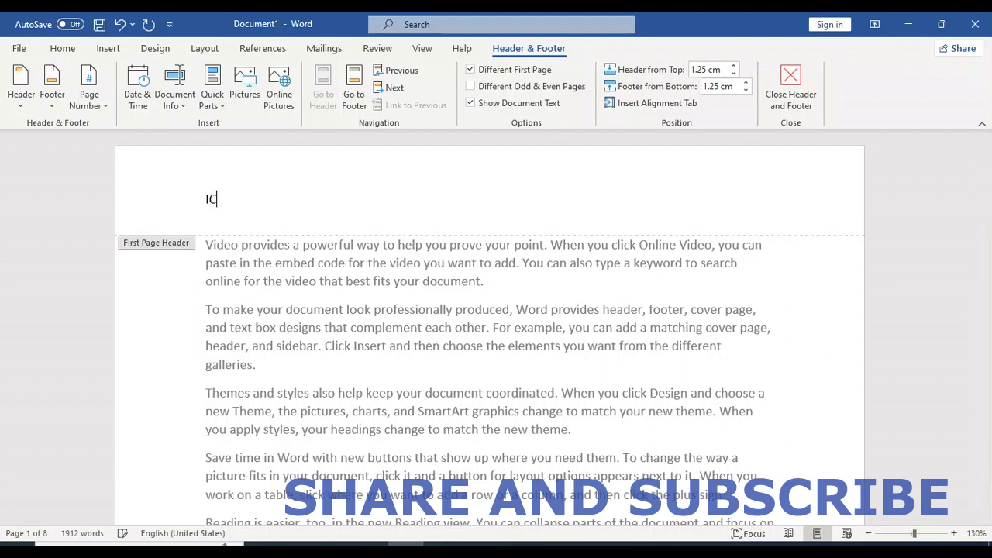
{"action": "type", "text": "L CLASSES"}
Step: Make the first-page header ICL CLASSES bold and 24 pt
{"action": "triple_click", "coordinate": [286, 200]}
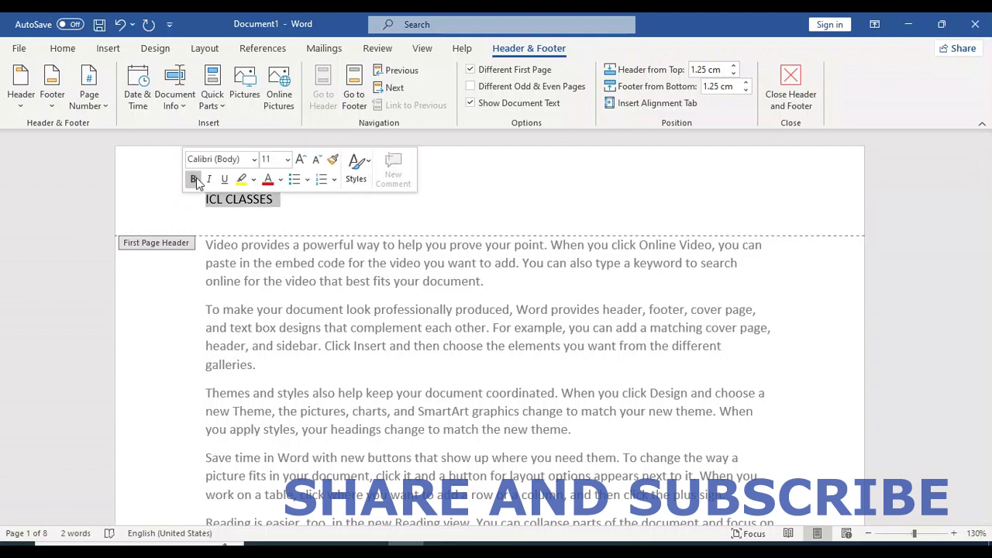
{"action": "left_click", "coordinate": [194, 179]}
{"action": "left_click", "coordinate": [298, 160]}
{"action": "left_click", "coordinate": [298, 160]}
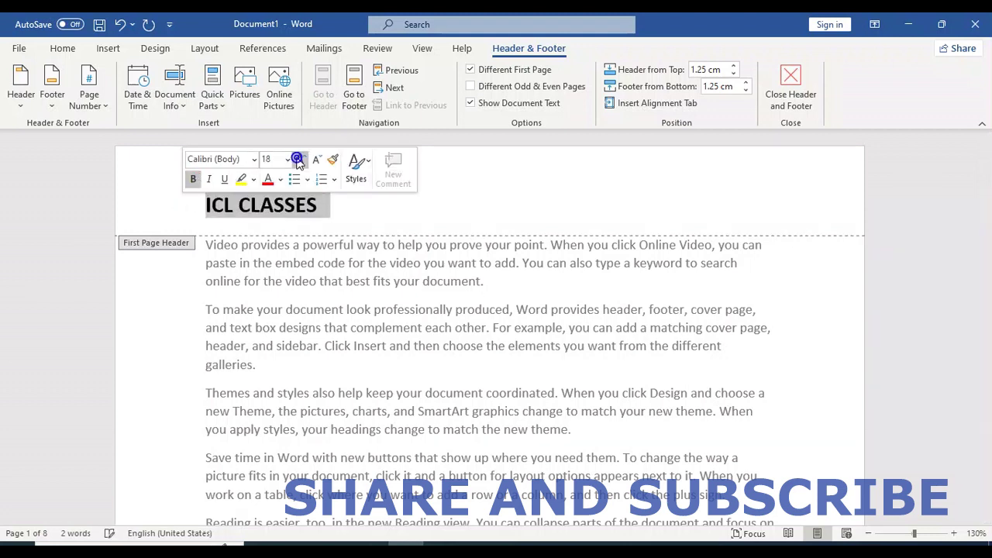
{"action": "left_click", "coordinate": [299, 160]}
{"action": "left_click", "coordinate": [299, 159]}
{"action": "left_click", "coordinate": [299, 160]}
{"action": "left_click", "coordinate": [298, 159]}
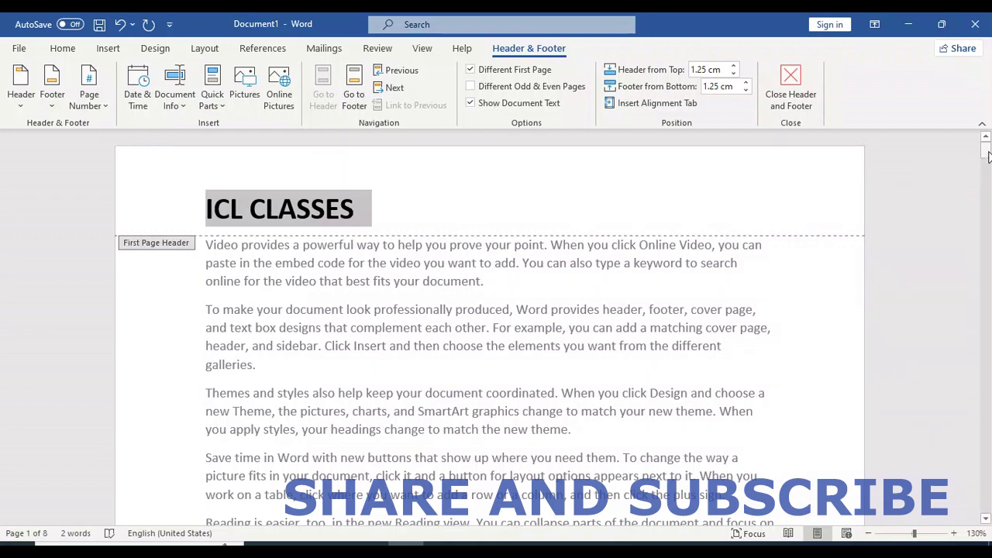
{"action": "left_click_drag", "start_coordinate": [986, 155], "coordinate": [987, 197]}
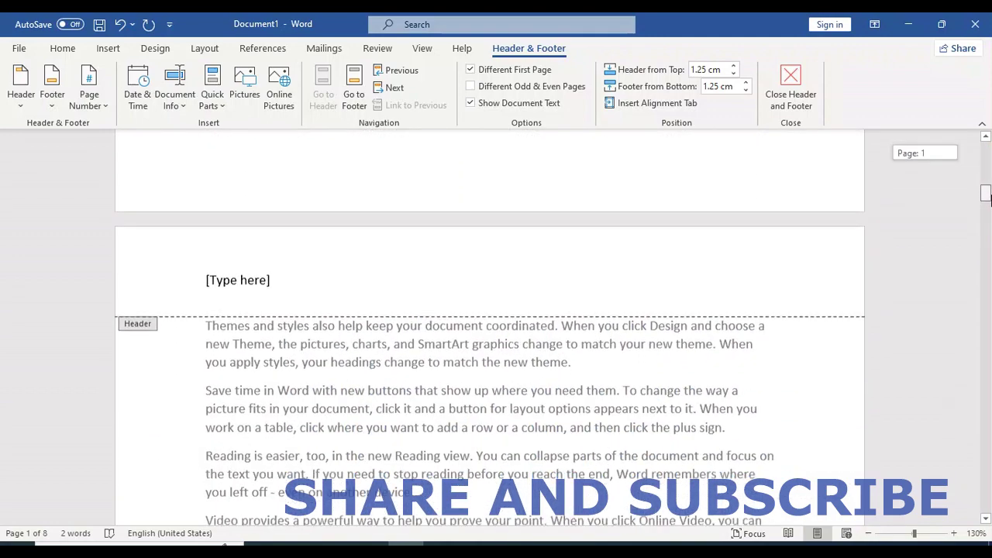
{"action": "left_click", "coordinate": [257, 281]}
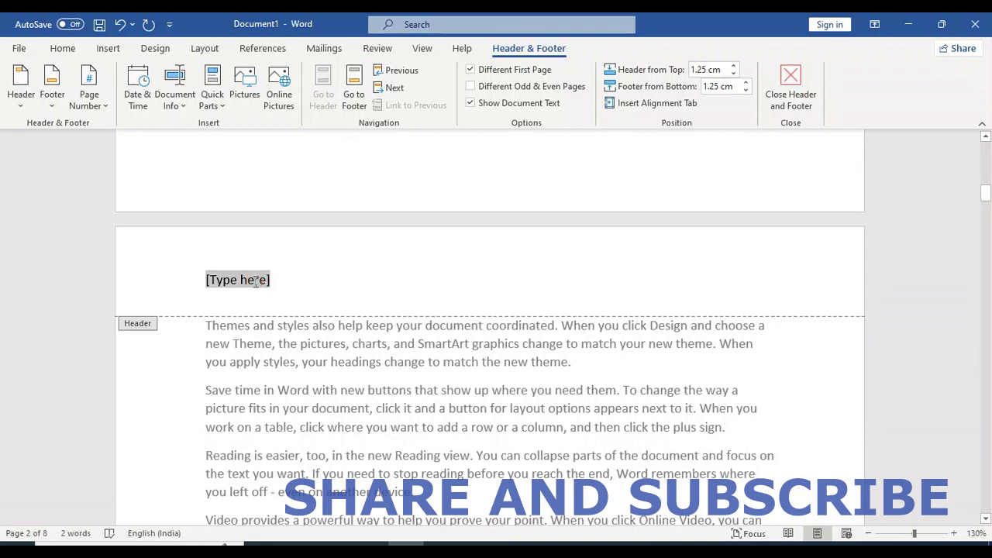
Step: Replace page 2's header placeholder with the founder and co-founder line at 18 pt
{"action": "type", "text": "F"}
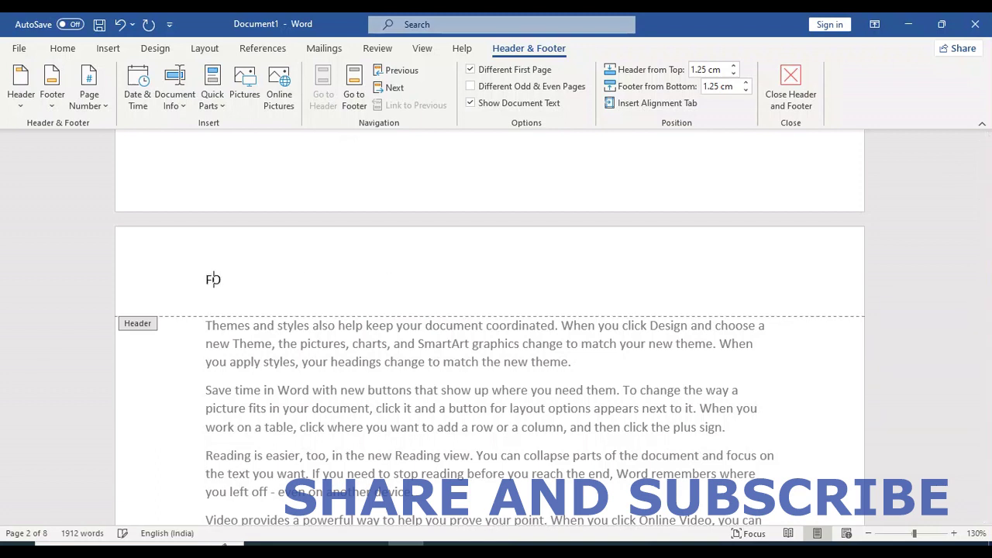
{"action": "type", "text": "OUNDER"}
{"action": "type", "text": " MR."}
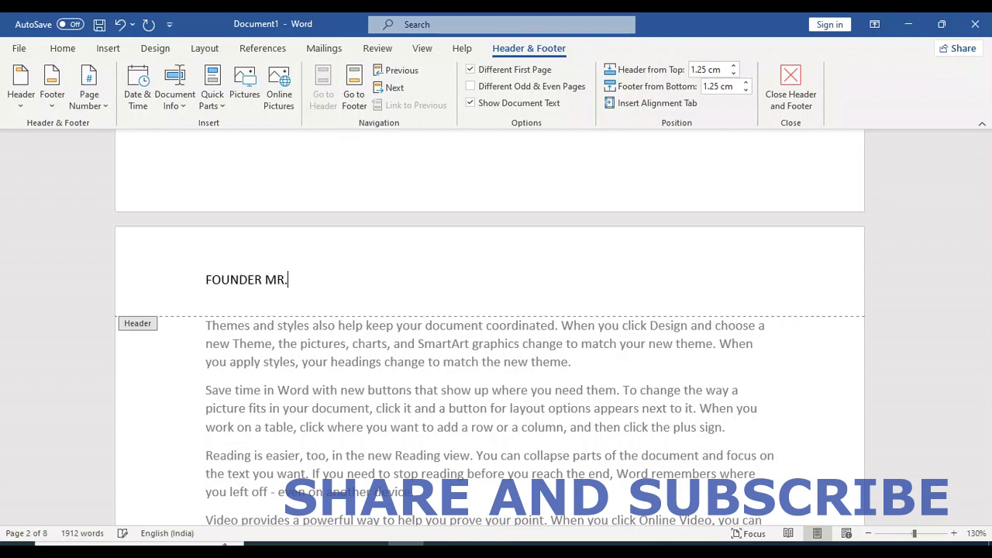
{"action": "type", "text": "RAHUL SI"}
{"action": "type", "text": "NGH"}
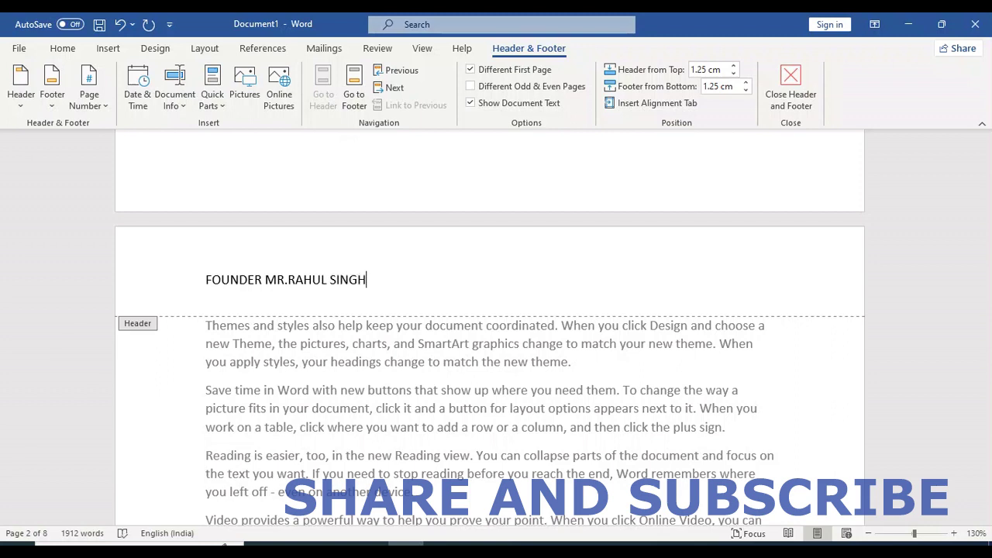
{"action": "type", "text": " AN"}
{"action": "type", "text": "D CO F"}
{"action": "type", "text": "OUNDER "}
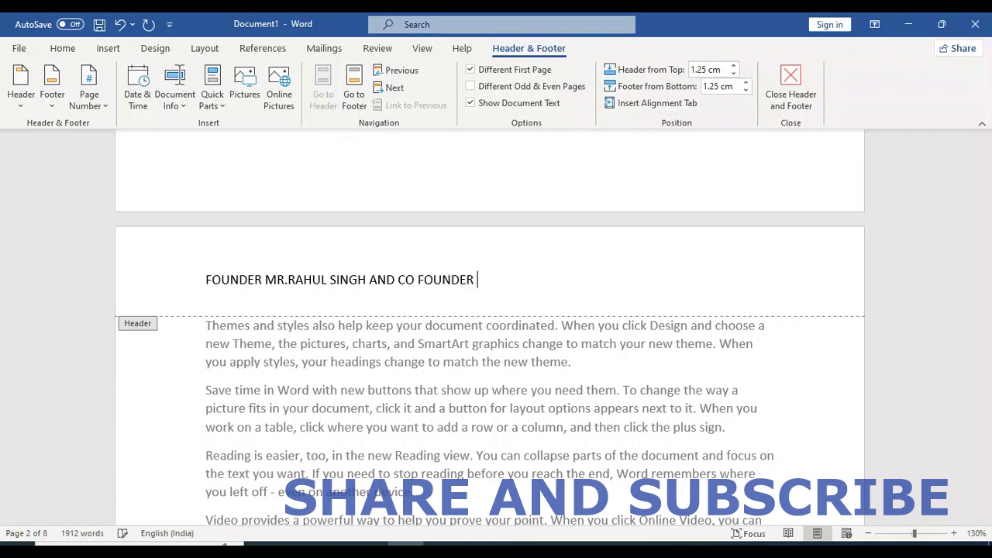
{"action": "type", "text": "MRS DE"}
{"action": "type", "text": "EPTI SI"}
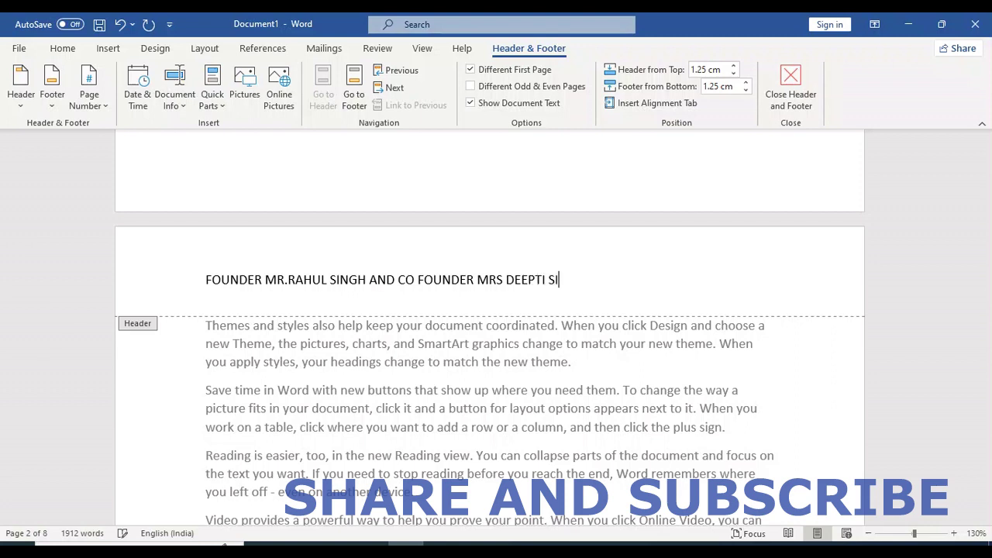
{"action": "type", "text": "NG"}
{"action": "type", "text": "H"}
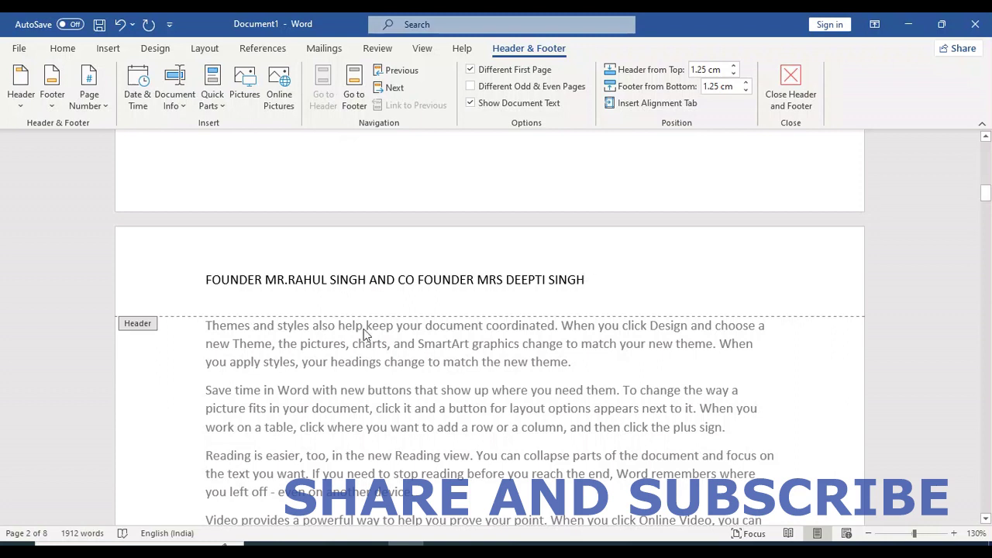
{"action": "left_click_drag", "start_coordinate": [597, 277], "coordinate": [186, 281]}
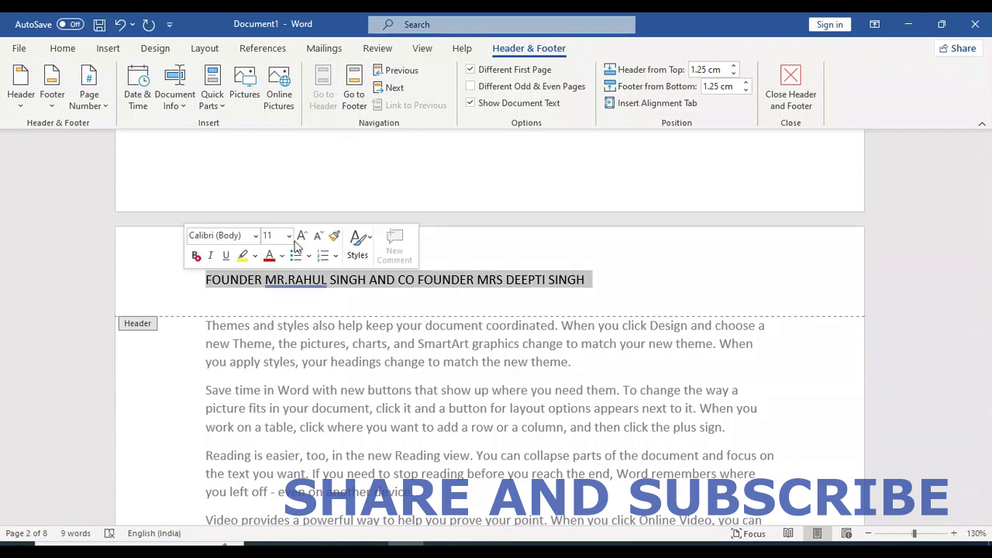
{"action": "left_click", "coordinate": [303, 235]}
{"action": "left_click", "coordinate": [303, 235]}
{"action": "left_click", "coordinate": [303, 236]}
{"action": "left_click", "coordinate": [303, 236]}
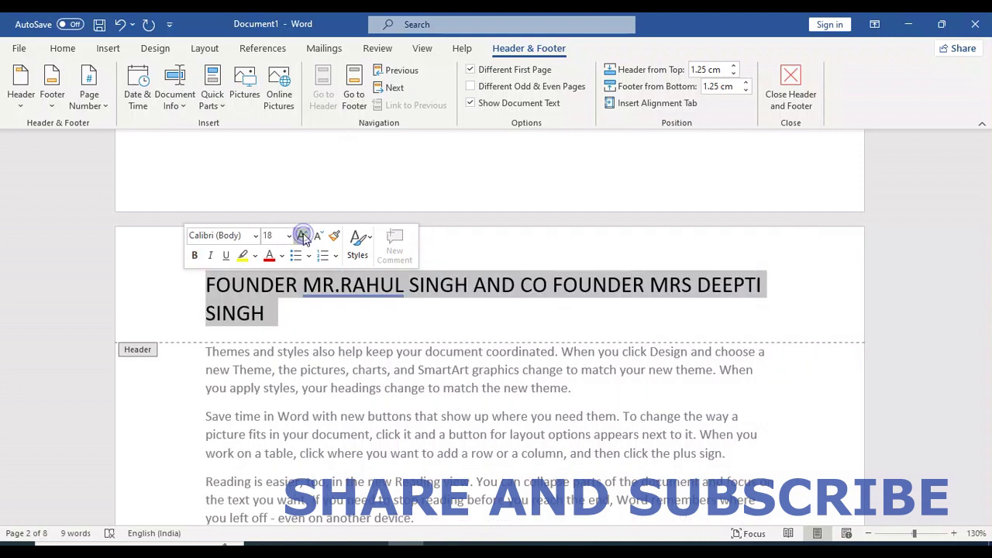
{"action": "left_click", "coordinate": [303, 235]}
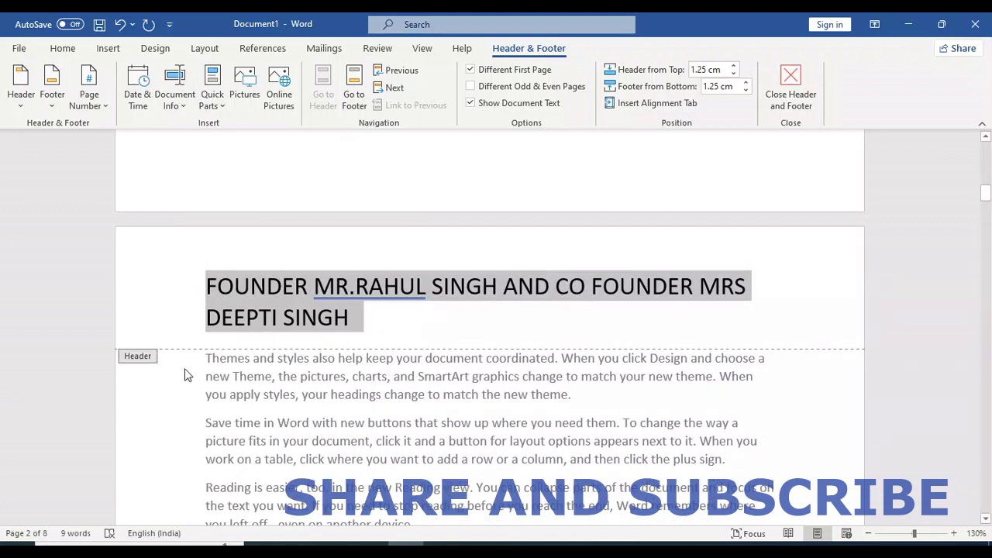
Step: Close header editing, review both headers, and start a new blank document with Ctrl+N
{"action": "left_click", "coordinate": [790, 91]}
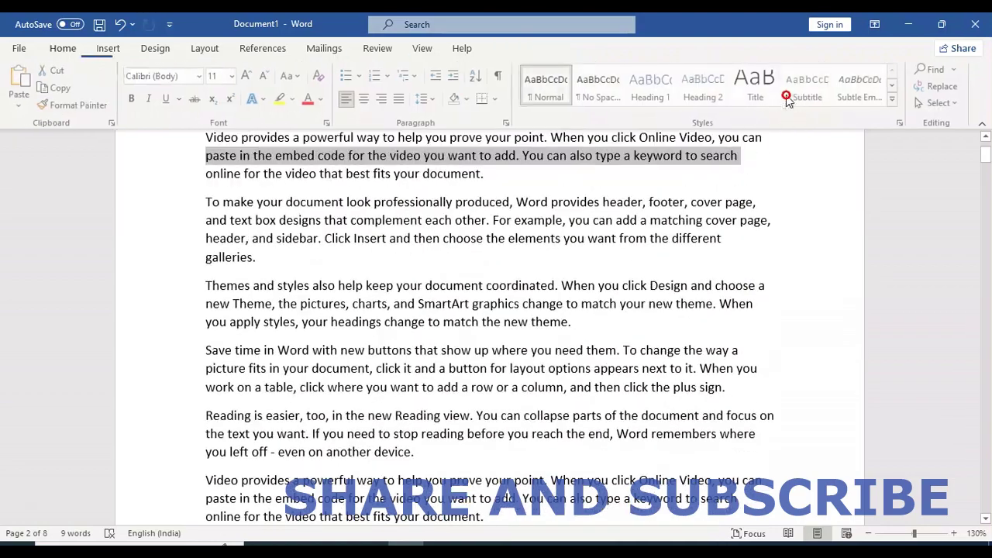
{"action": "left_click_drag", "start_coordinate": [987, 155], "coordinate": [988, 148]}
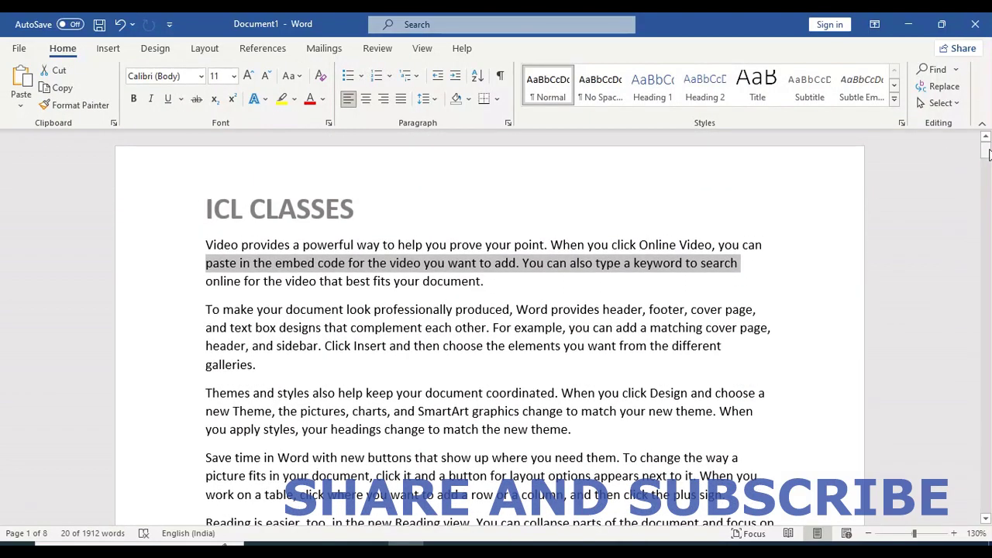
{"action": "left_click_drag", "start_coordinate": [987, 155], "coordinate": [987, 286]}
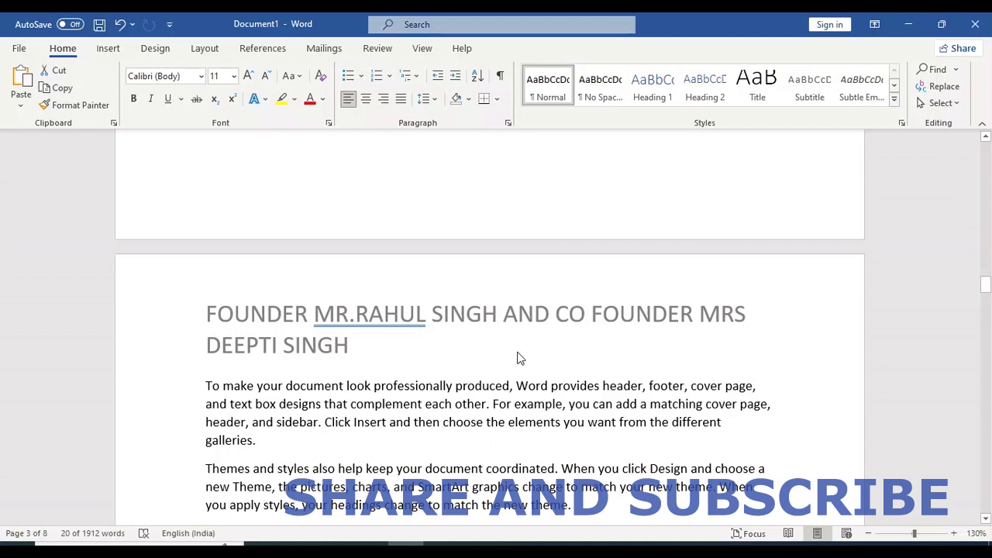
{"action": "key", "text": "ctrl+n"}
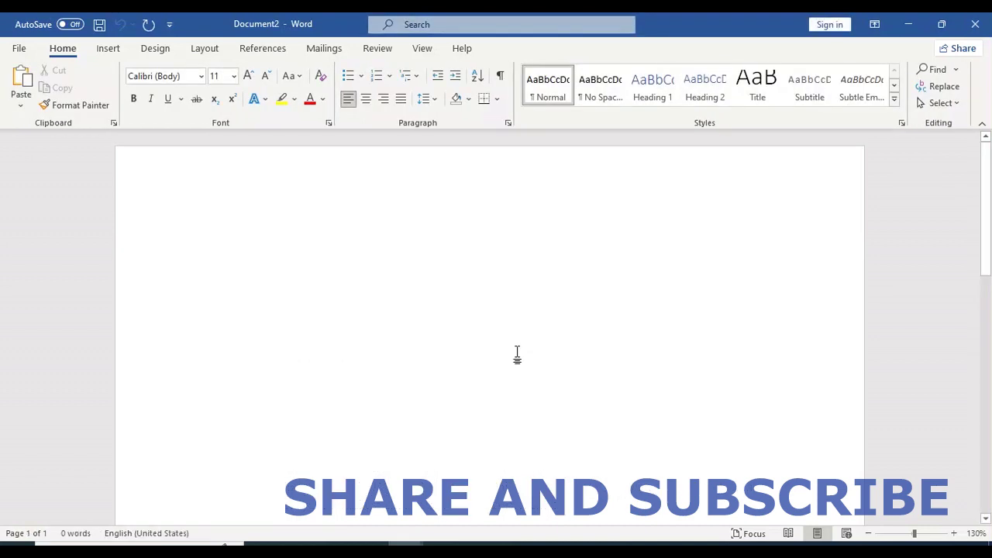
Step: Generate sample paragraphs in Document2 with =RAND(40) and return to the top
{"action": "type", "text": "=RAND"}
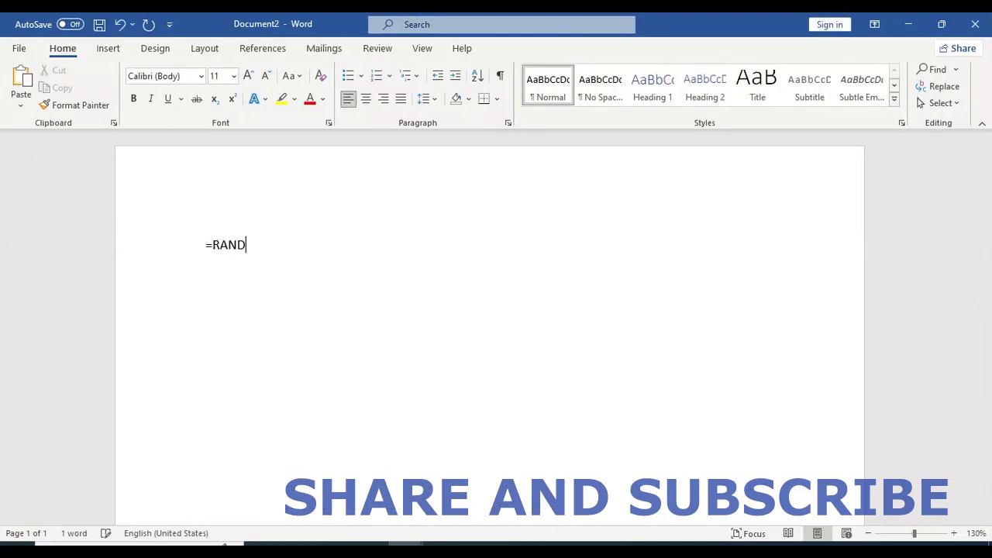
{"action": "type", "text": "(4"}
{"action": "type", "text": "0)"}
{"action": "key", "text": "Return"}
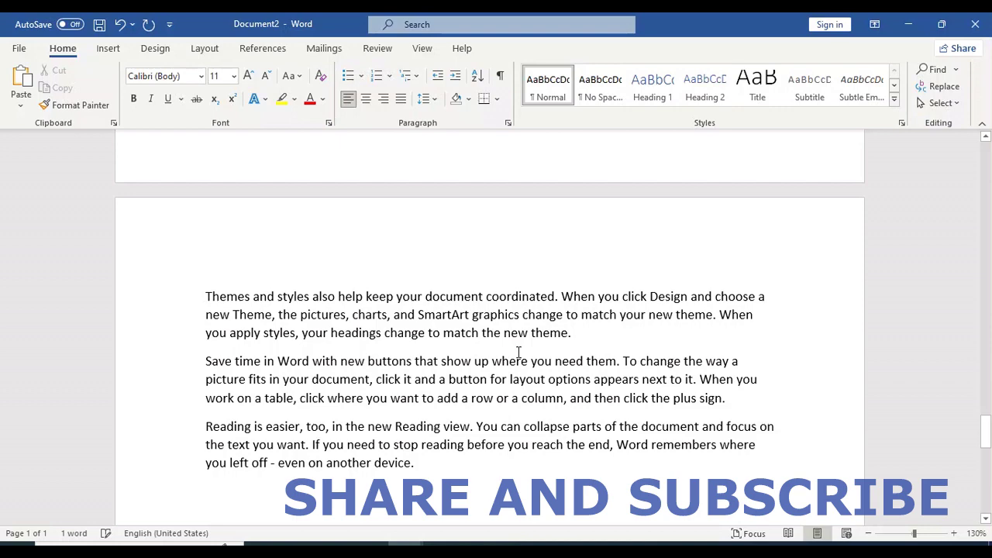
{"action": "key", "text": "ctrl+Home"}
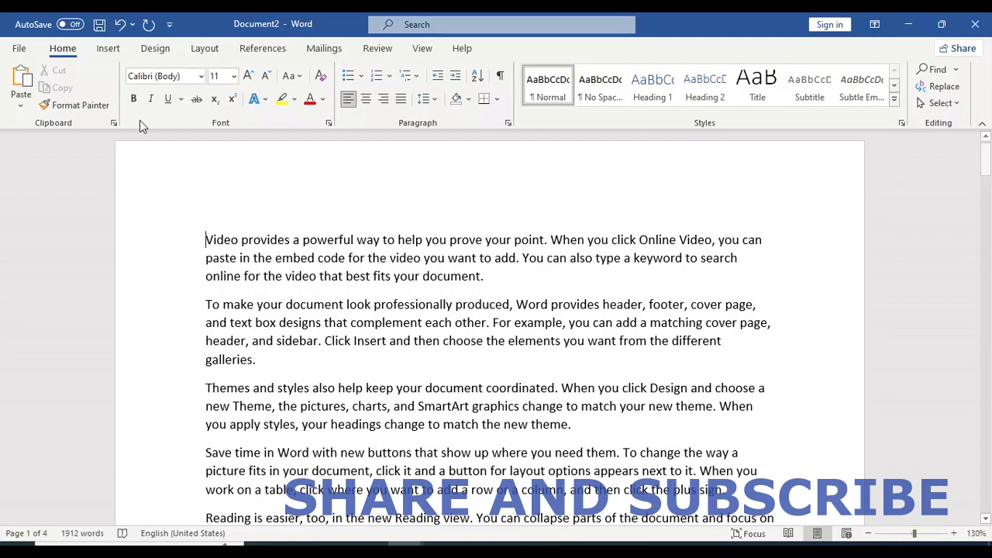
Step: Enable Different Odd & Even Pages and make the odd-page header ICL CLASSES in enlarged text
{"action": "left_click", "coordinate": [110, 50]}
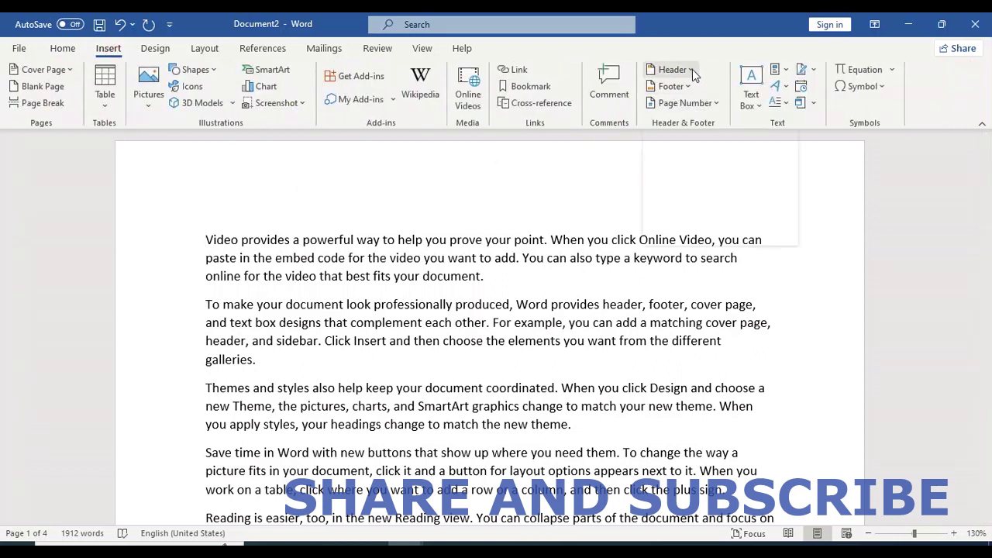
{"action": "double_click", "coordinate": [241, 186]}
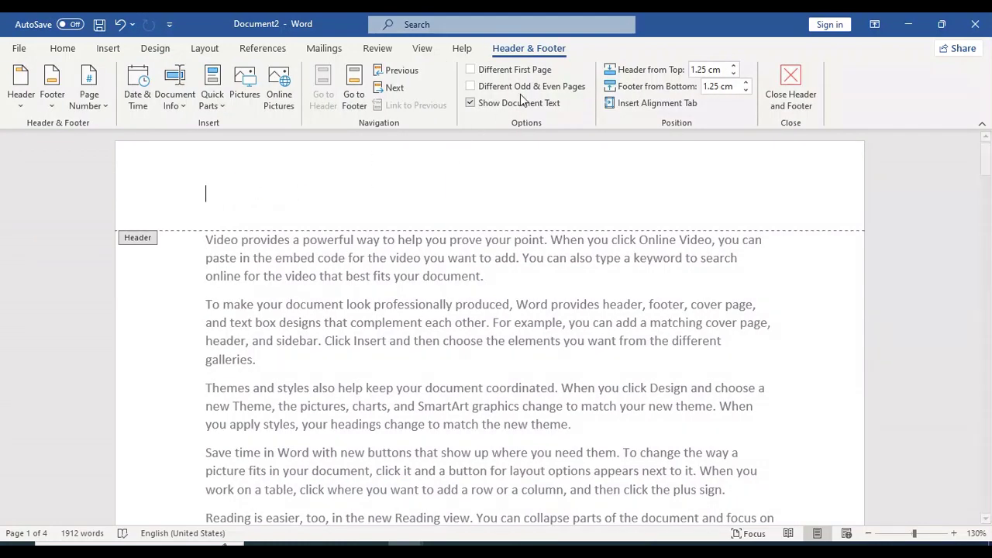
{"action": "left_click", "coordinate": [471, 87]}
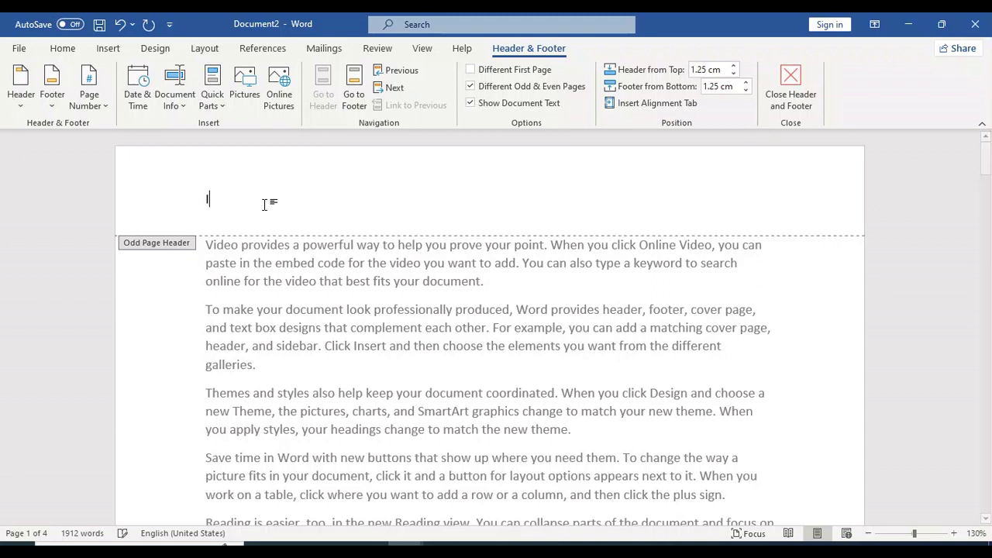
{"action": "type", "text": "ICL CLAS"}
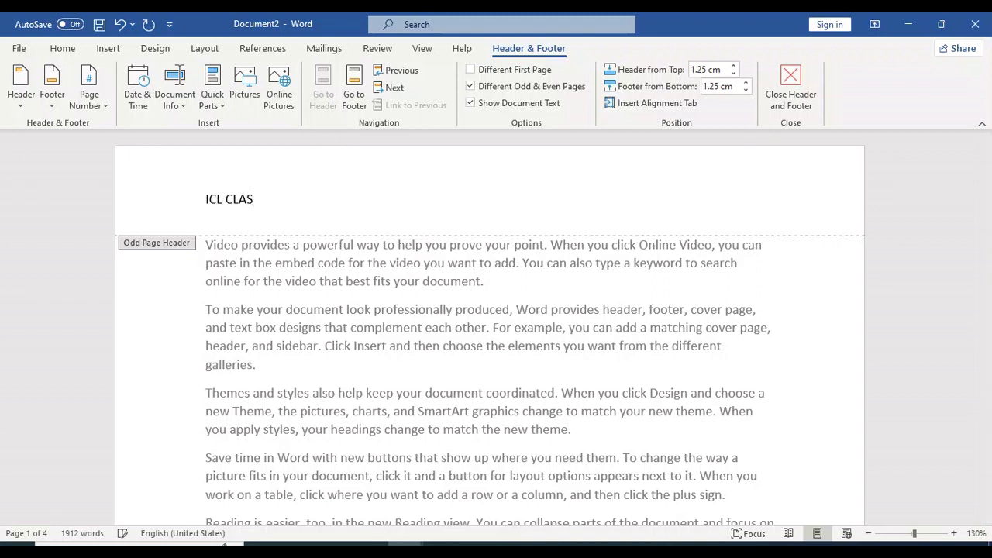
{"action": "type", "text": "SES"}
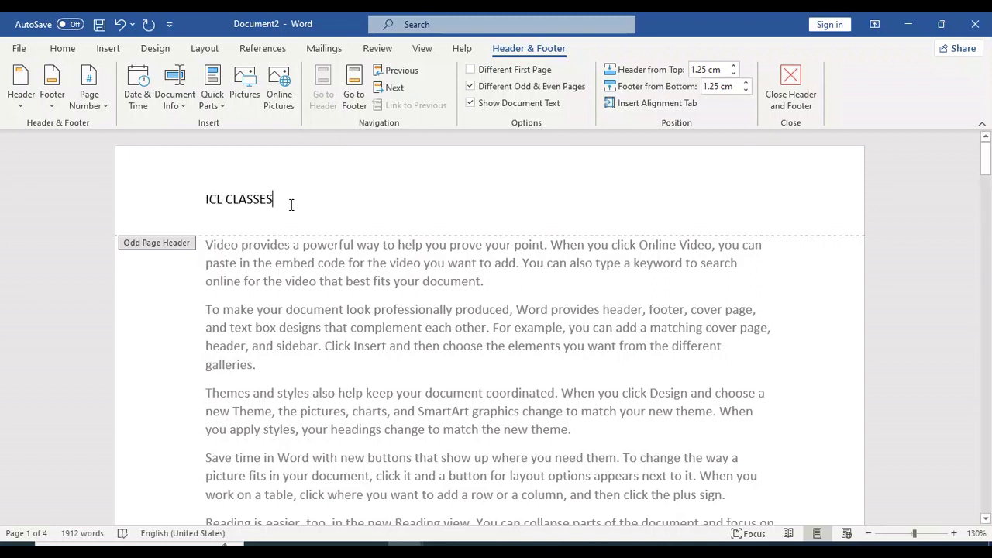
{"action": "left_click_drag", "start_coordinate": [290, 204], "coordinate": [189, 213]}
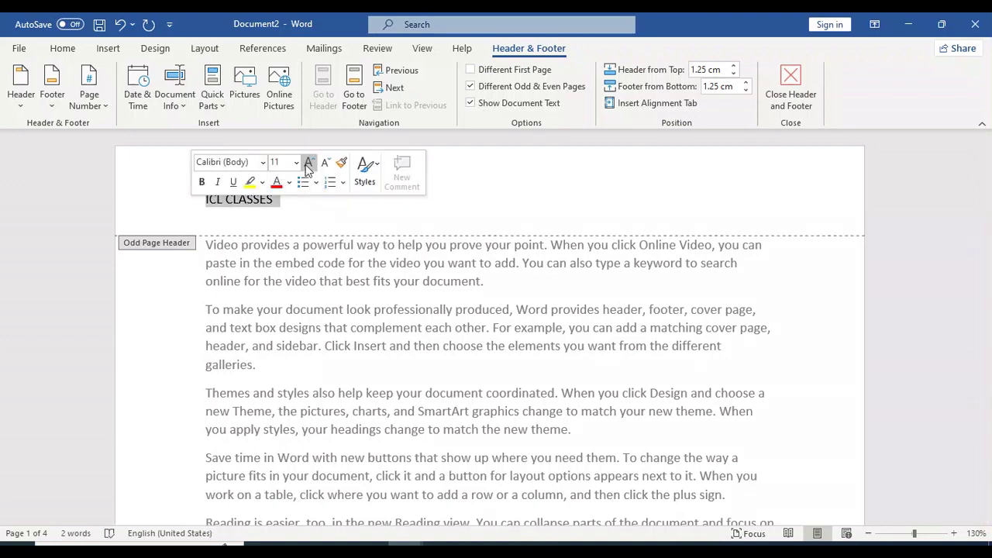
{"action": "left_click", "coordinate": [309, 163]}
{"action": "left_click", "coordinate": [308, 162]}
{"action": "left_click", "coordinate": [308, 162]}
{"action": "left_click", "coordinate": [309, 162]}
{"action": "left_click", "coordinate": [308, 164]}
{"action": "mouse_move", "coordinate": [985, 196]}
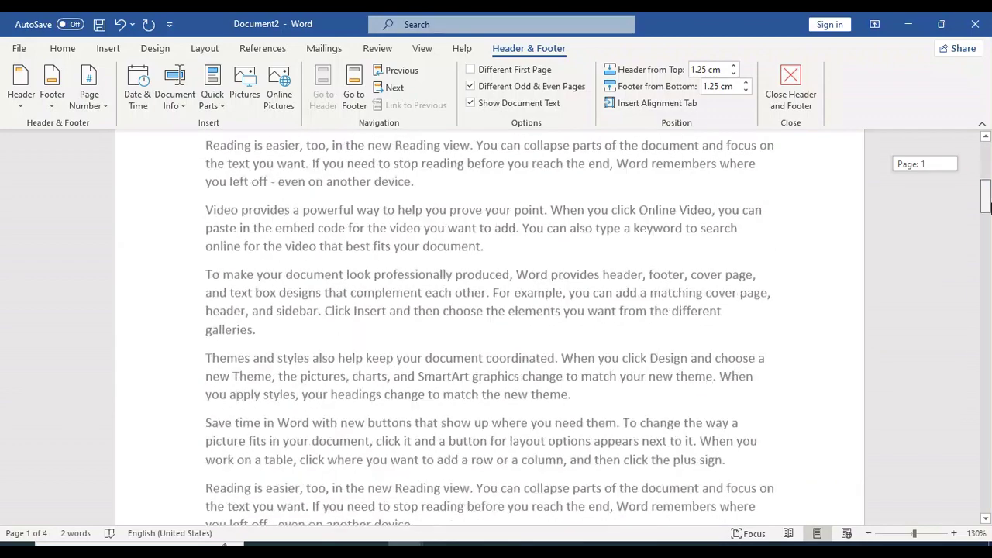
Step: Fill the even-page header with TAX TDS INCOME TAX GST TALLY PRIME MS OFFICE ETC, 16 pt, yellow-highlighted
{"action": "left_click_drag", "start_coordinate": [985, 184], "coordinate": [978, 251]}
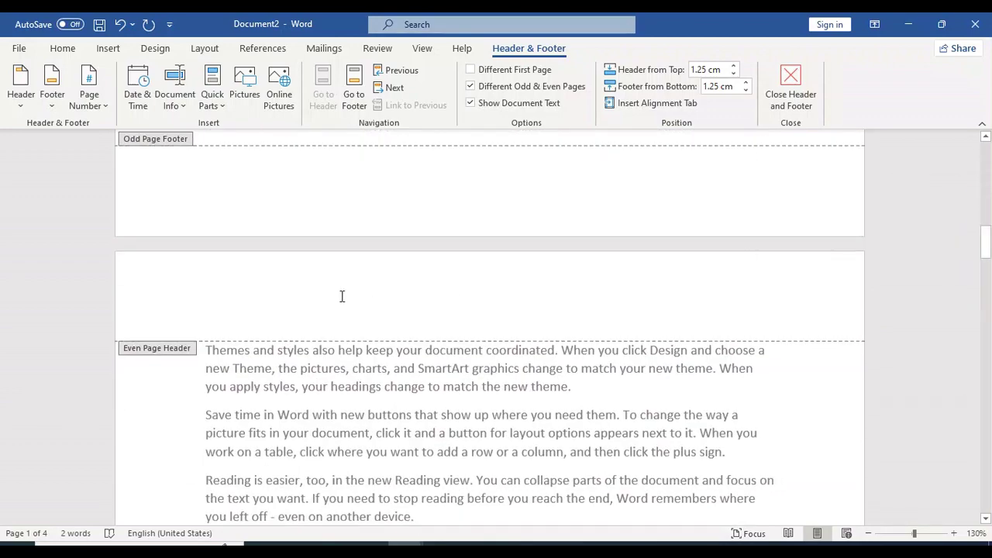
{"action": "left_click", "coordinate": [311, 308]}
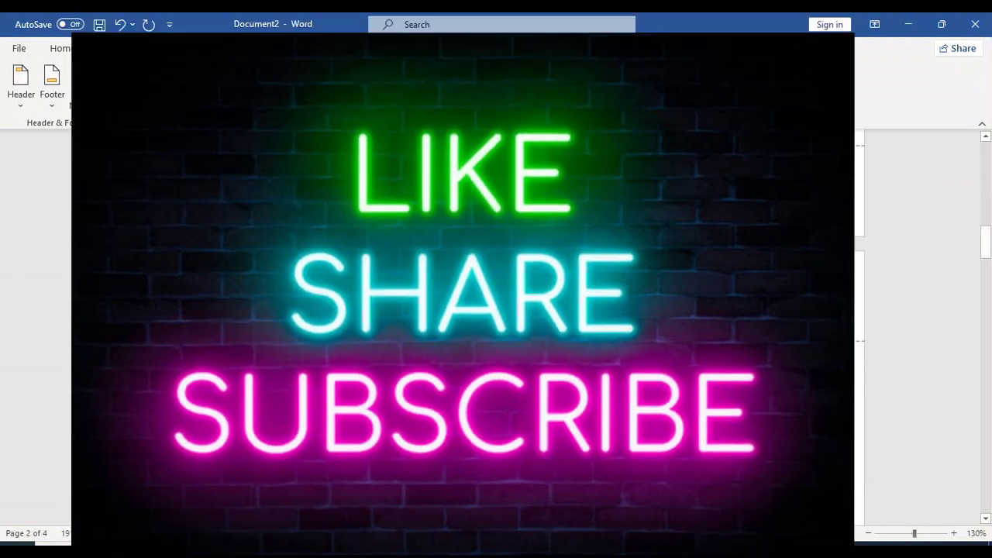
{"action": "type", "text": "TAX TDS I"}
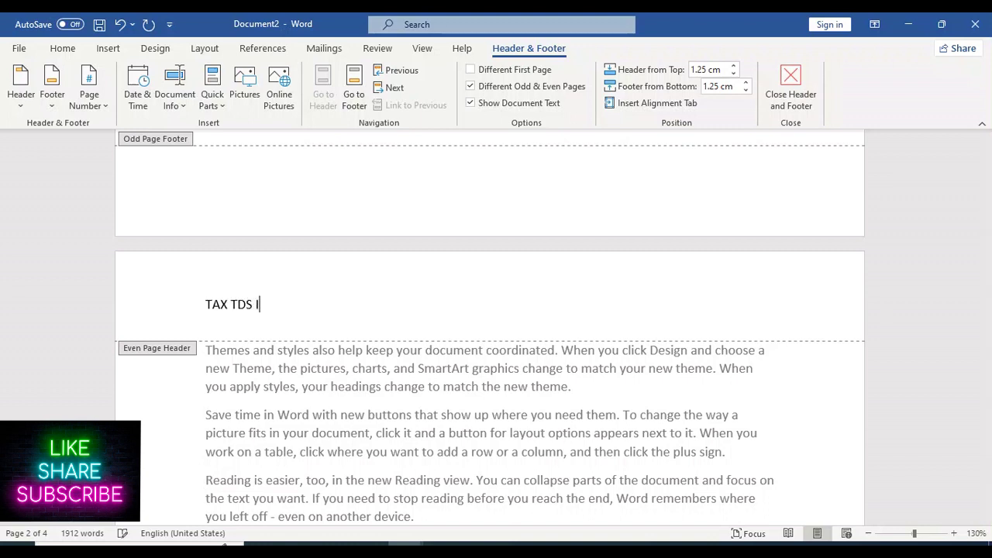
{"action": "type", "text": "OME TAX GST T"}
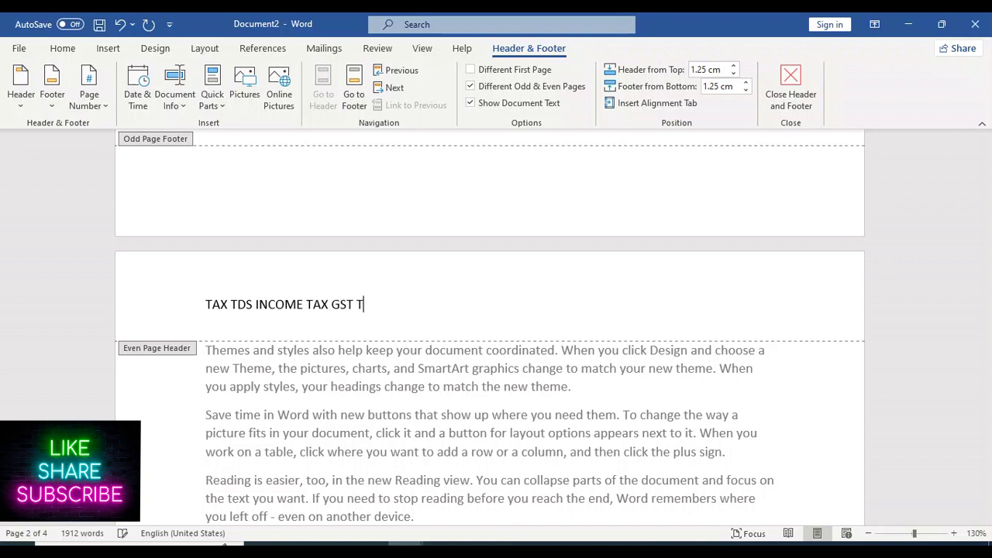
{"action": "type", "text": "ALLY PR"}
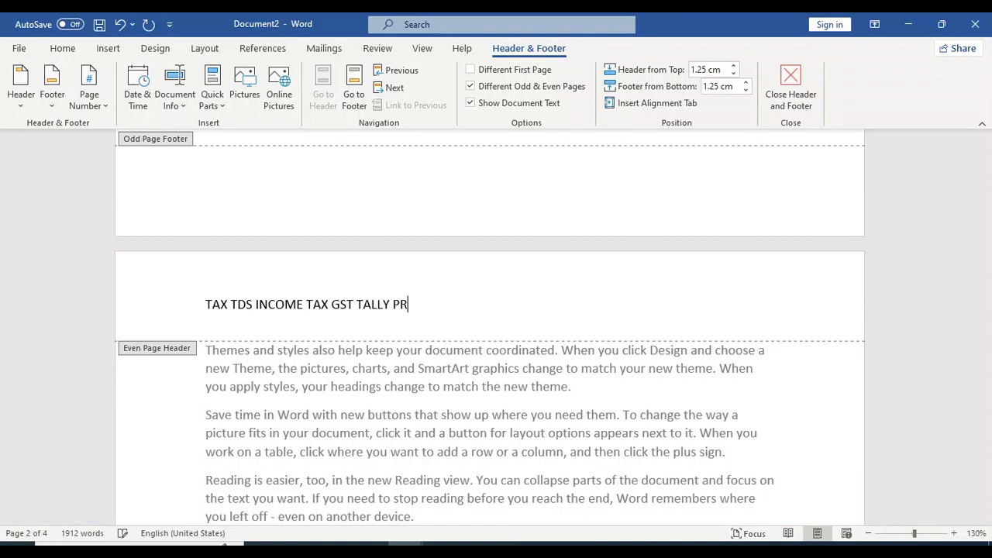
{"action": "type", "text": "IME MS OFFICE ETC"}
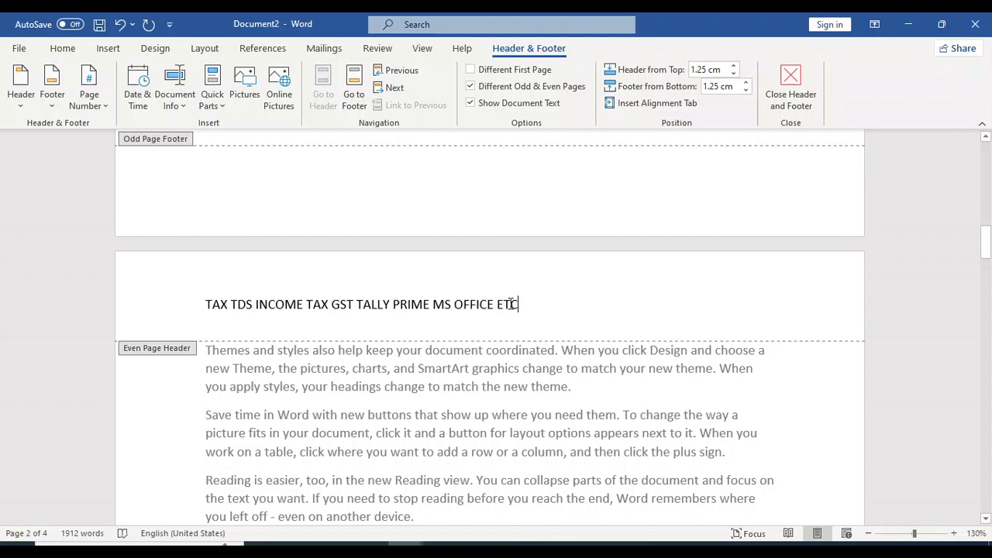
{"action": "left_click_drag", "start_coordinate": [525, 301], "coordinate": [190, 310]}
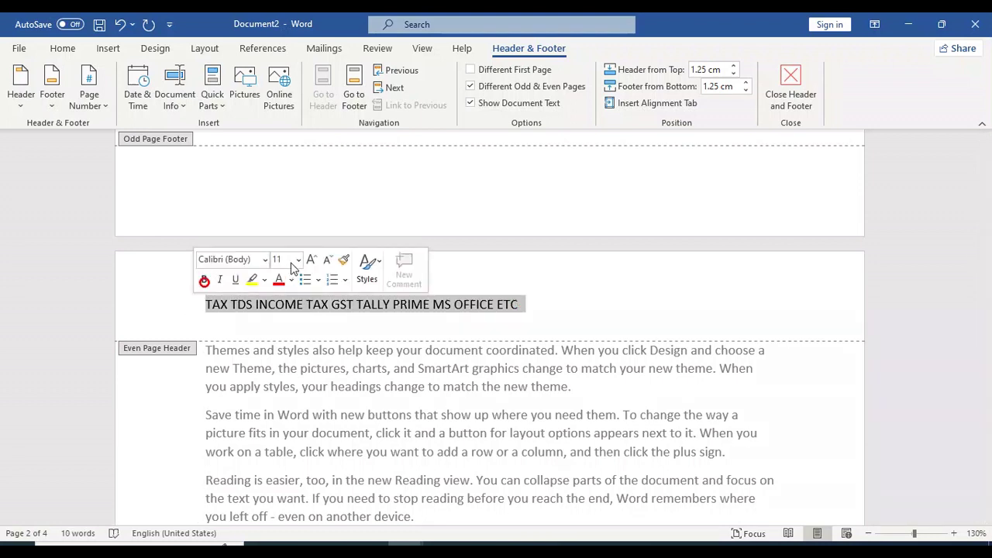
{"action": "left_click", "coordinate": [313, 259]}
{"action": "left_click", "coordinate": [313, 259]}
{"action": "left_click", "coordinate": [313, 259]}
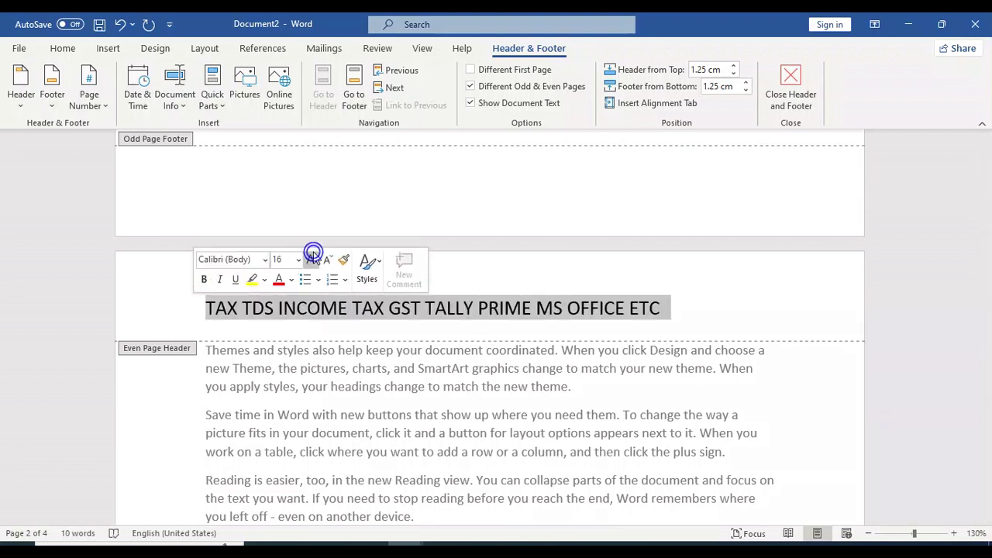
{"action": "left_click", "coordinate": [252, 279]}
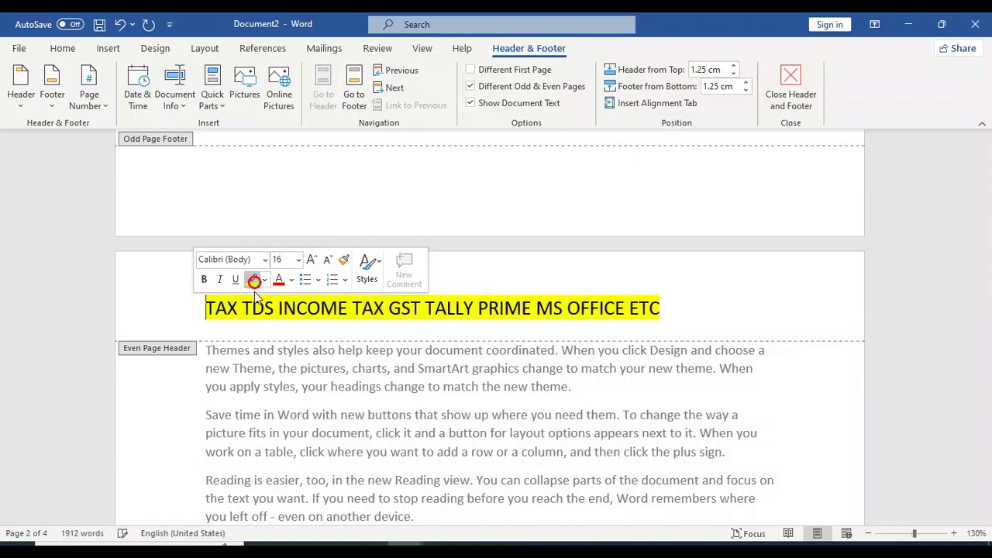
Step: Close header editing and review pages: ICL CLASSES on odd, yellow TAX TDS on even
{"action": "double_click", "coordinate": [783, 353]}
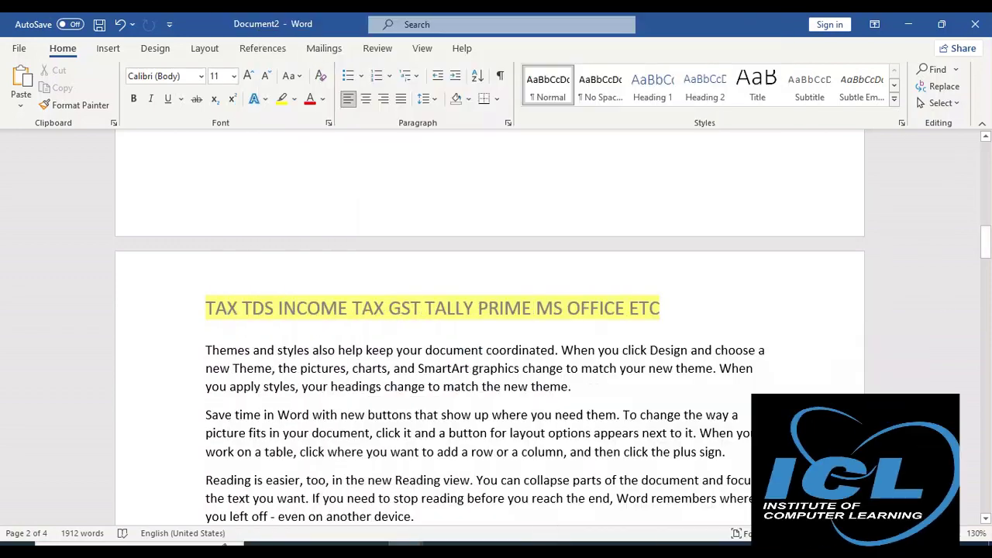
{"action": "scroll", "coordinate": [489, 326], "scroll_direction": "down", "scroll_amount": 9}
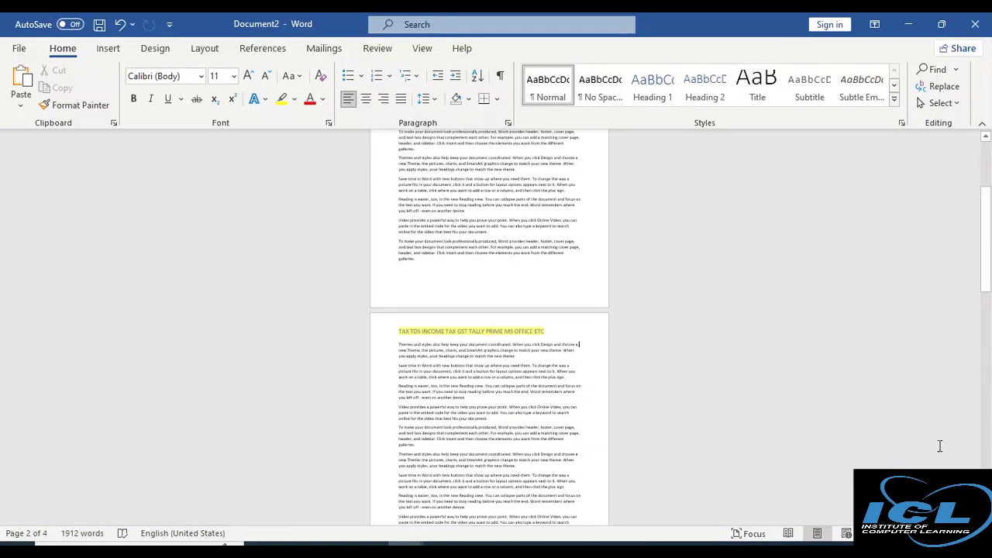
{"action": "scroll", "coordinate": [916, 463], "scroll_direction": "down", "scroll_amount": 2}
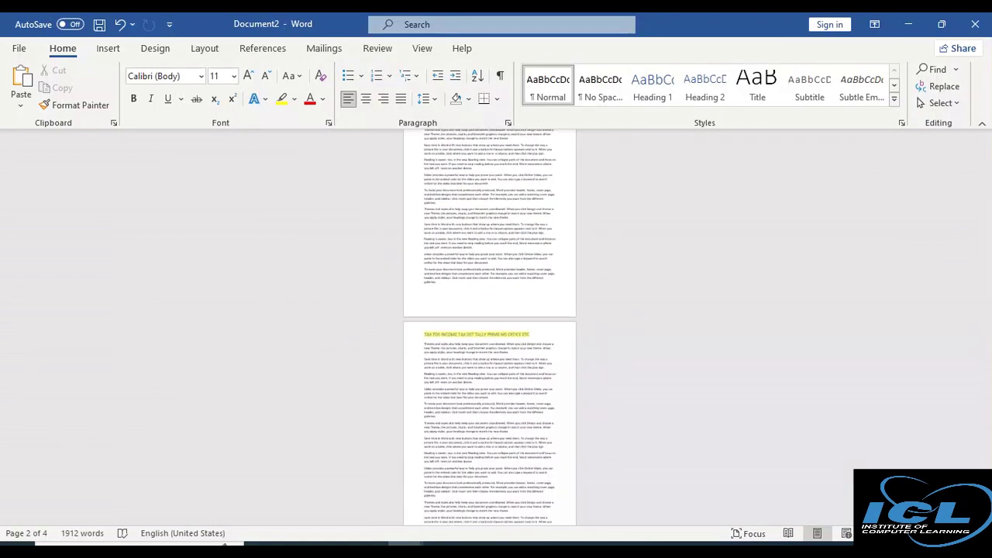
{"action": "scroll", "coordinate": [916, 462], "scroll_direction": "down", "scroll_amount": 2}
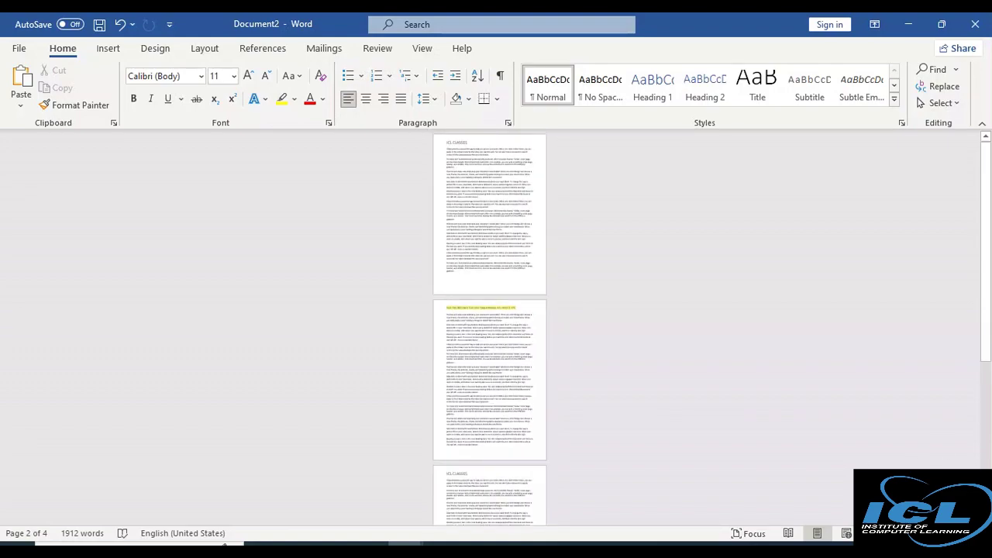
{"action": "scroll", "coordinate": [989, 331], "scroll_direction": "up", "scroll_amount": 8}
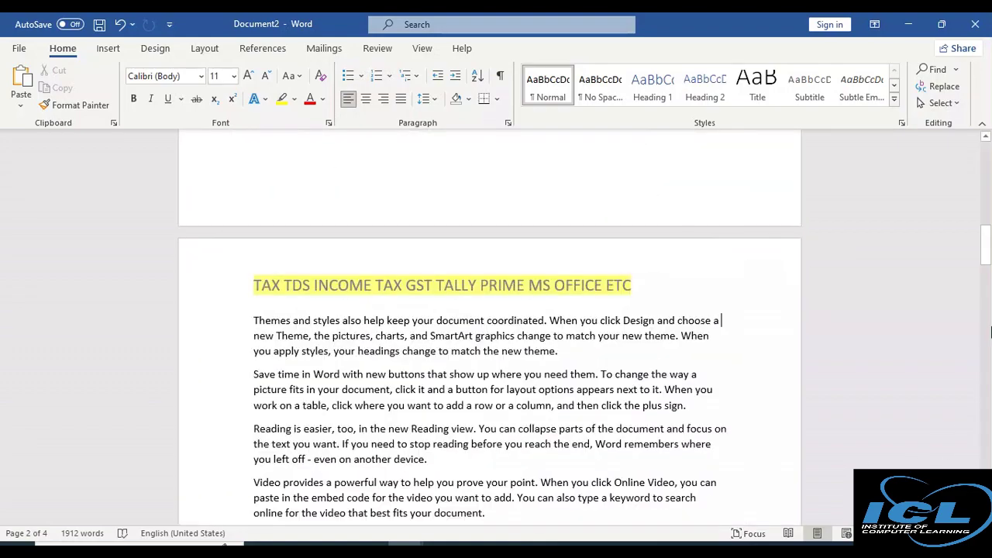
{"action": "mouse_move", "coordinate": [986, 248]}
{"action": "left_mouse_down"}
{"action": "mouse_move", "coordinate": [984, 164]}
{"action": "mouse_move", "coordinate": [984, 254]}
{"action": "left_mouse_up"}
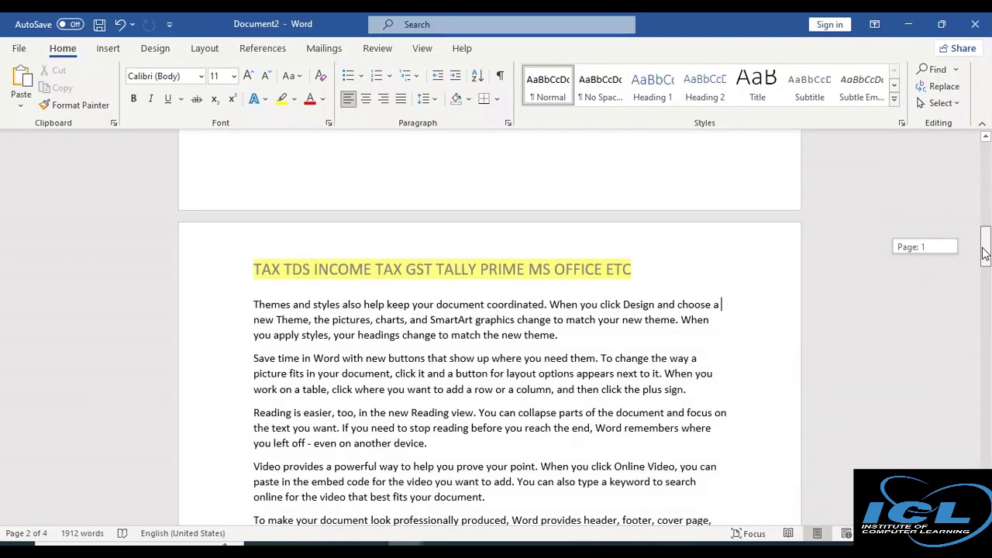
{"action": "left_click_drag", "start_coordinate": [985, 254], "coordinate": [985, 343]}
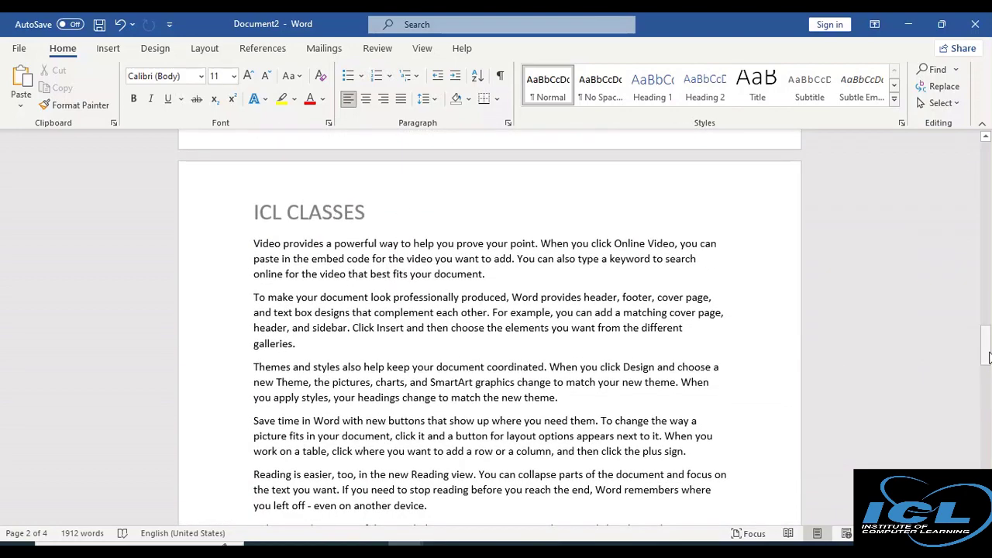
{"action": "left_click_drag", "start_coordinate": [988, 357], "coordinate": [986, 436]}
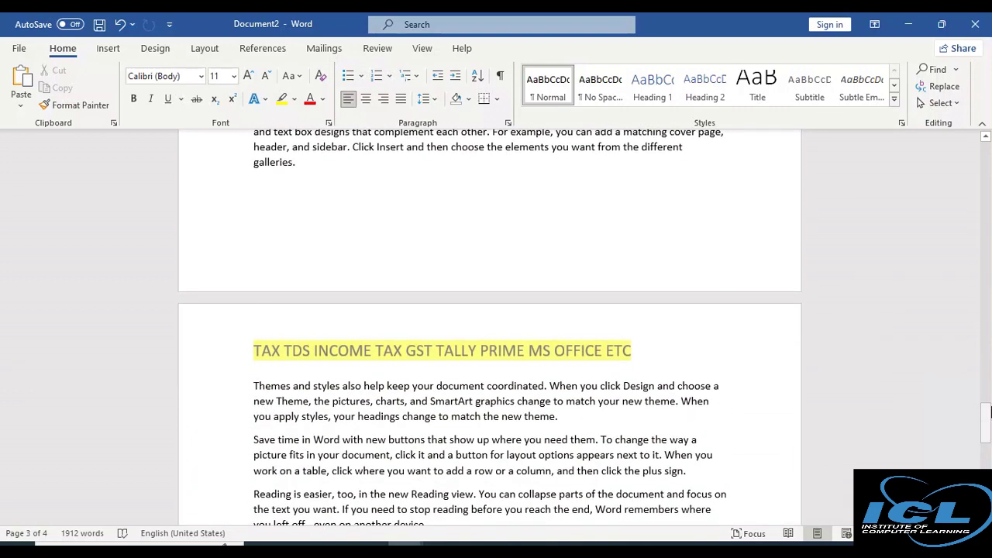
{"action": "left_click_drag", "start_coordinate": [988, 420], "coordinate": [989, 147]}
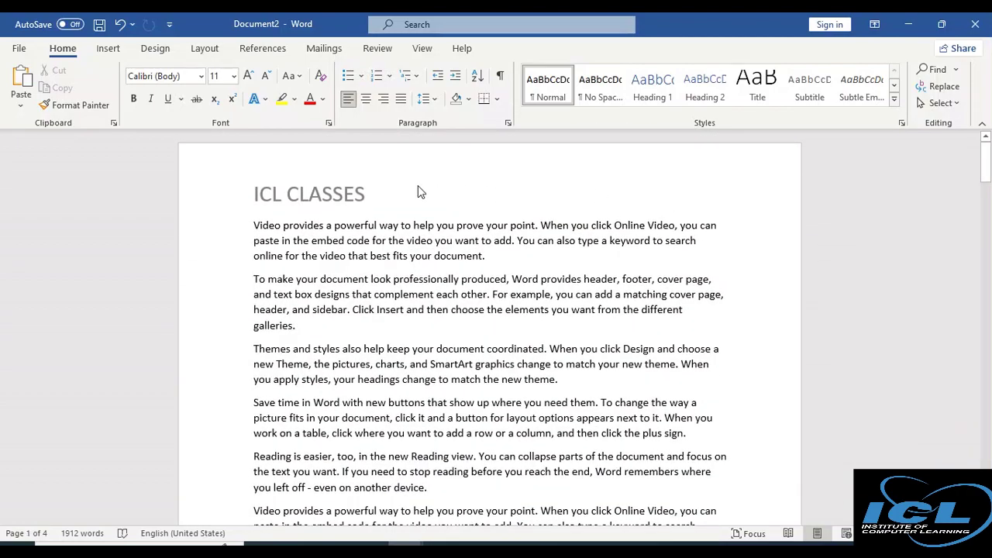
Step: Reopen the header and turn off Different Odd & Even Pages so page 2 also reads ICL CLASSES
{"action": "double_click", "coordinate": [369, 197]}
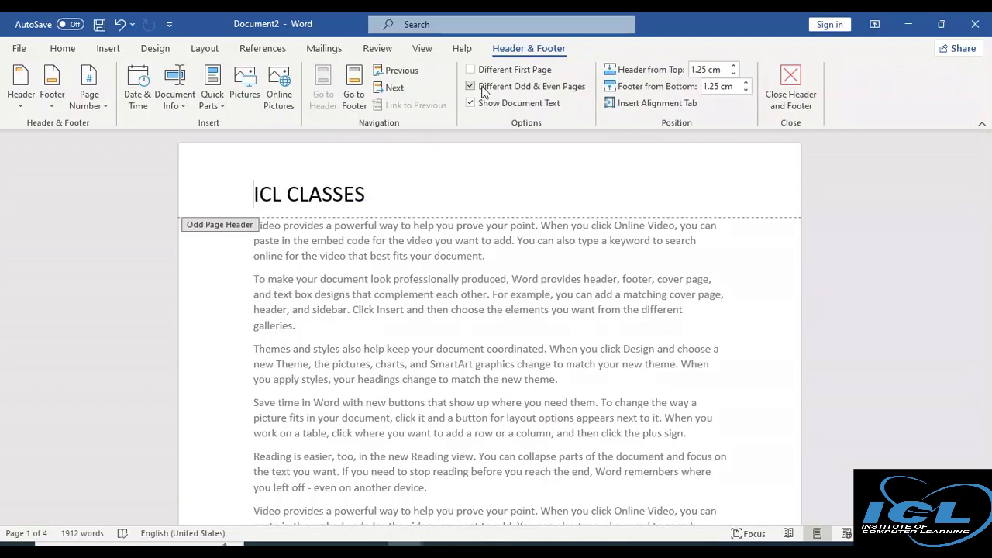
{"action": "left_click", "coordinate": [471, 87]}
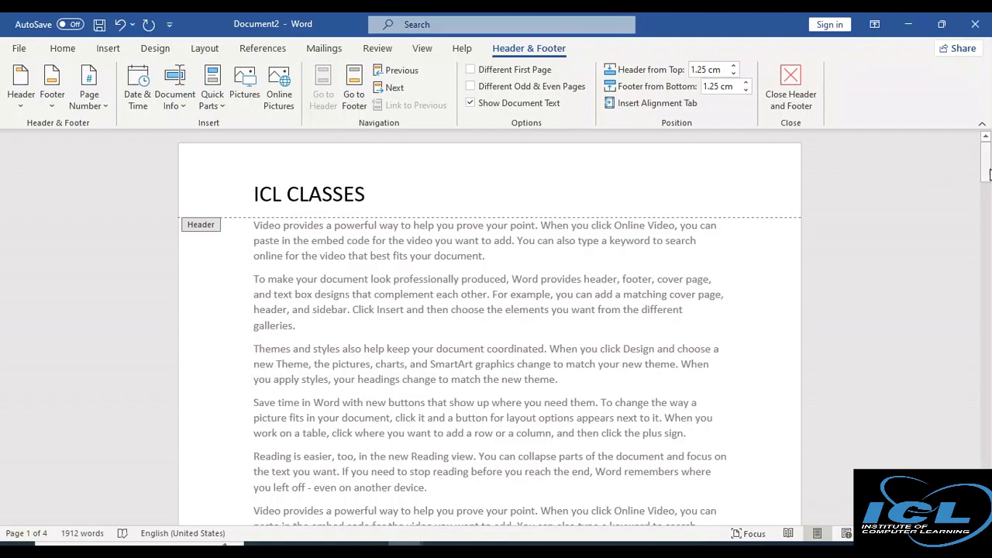
{"action": "mouse_move", "coordinate": [983, 176]}
{"action": "left_mouse_down"}
{"action": "mouse_move", "coordinate": [986, 267]}
{"action": "mouse_move", "coordinate": [986, 155]}
{"action": "left_mouse_up"}
Step: Enter the footer text I AM GOOD PERSON on page 1
{"action": "left_click_drag", "start_coordinate": [987, 162], "coordinate": [987, 243]}
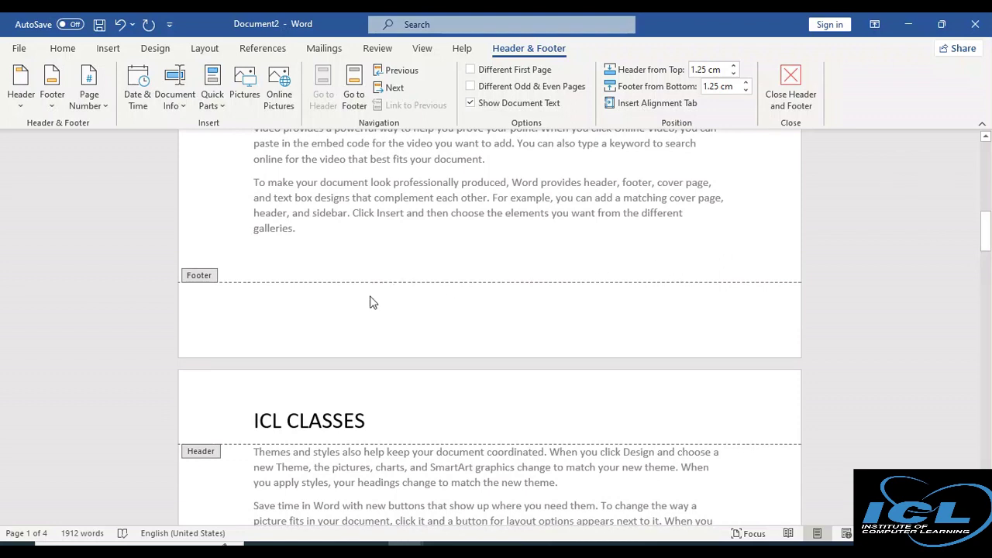
{"action": "left_click", "coordinate": [336, 317]}
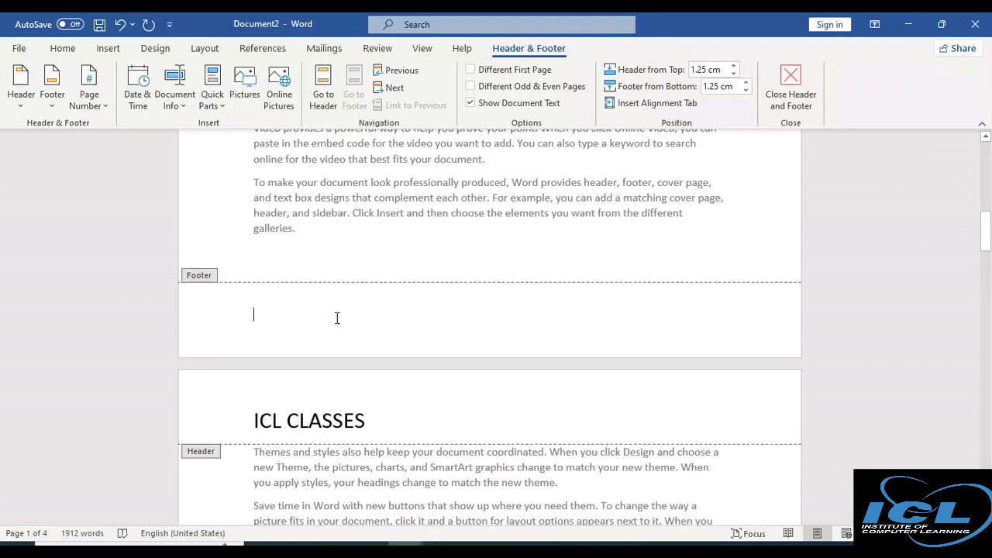
{"action": "type", "text": "I AM GOOD PERSON"}
Step: Enlarge the I AM GOOD PERSON footer text to 18 pt and close footer editing
{"action": "left_click_drag", "start_coordinate": [371, 327], "coordinate": [224, 326]}
{"action": "left_click", "coordinate": [231, 301]}
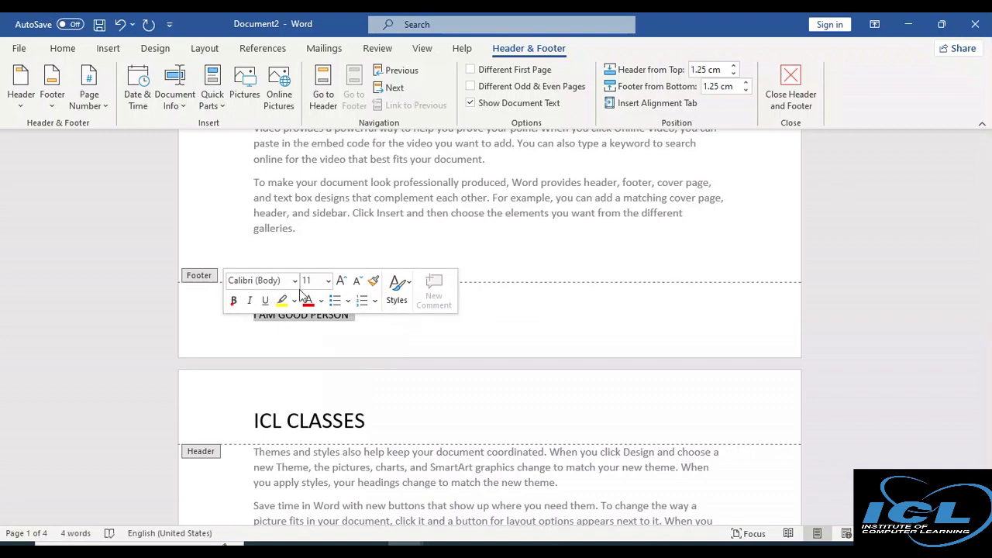
{"action": "left_click", "coordinate": [344, 279]}
{"action": "left_click", "coordinate": [345, 279]}
{"action": "left_click", "coordinate": [344, 279]}
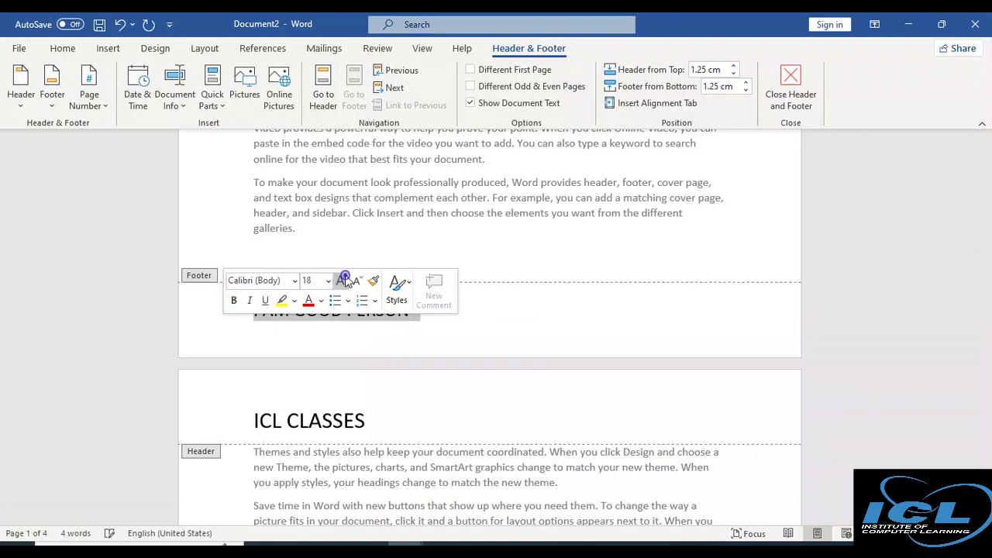
{"action": "left_click", "coordinate": [345, 277]}
{"action": "double_click", "coordinate": [485, 247]}
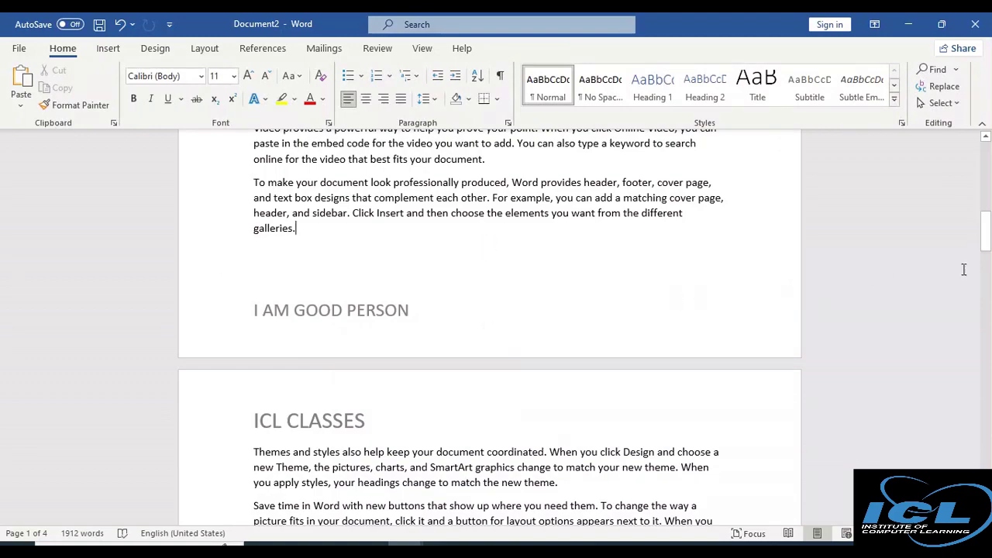
{"action": "left_click_drag", "start_coordinate": [986, 246], "coordinate": [986, 426]}
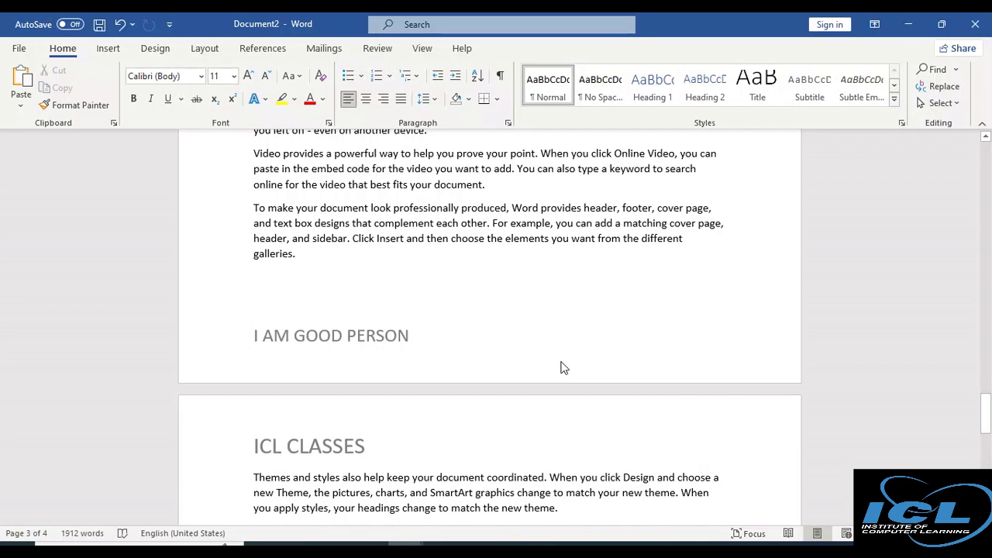
Step: Delete the I AM GOOD PERSON footer text
{"action": "double_click", "coordinate": [415, 345]}
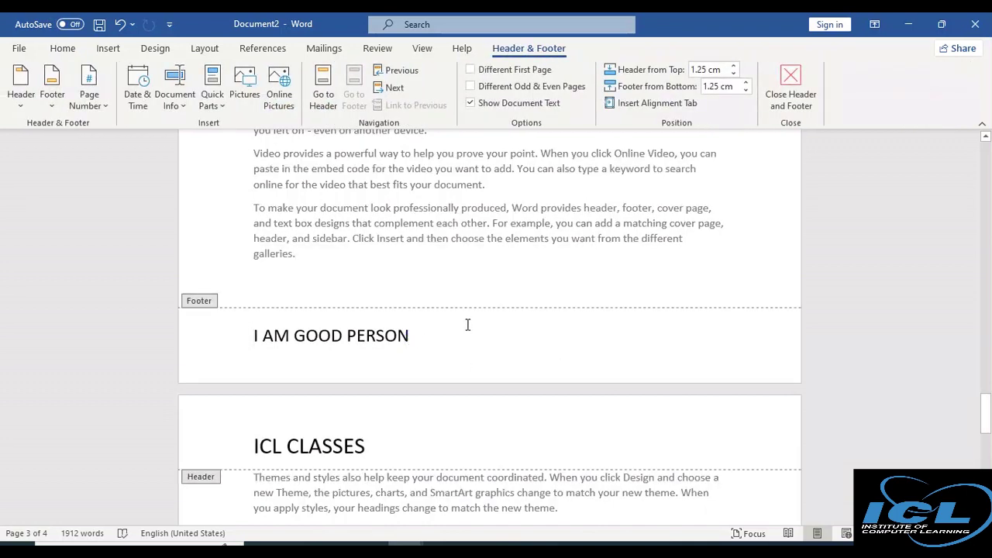
{"action": "left_click_drag", "start_coordinate": [467, 324], "coordinate": [213, 346]}
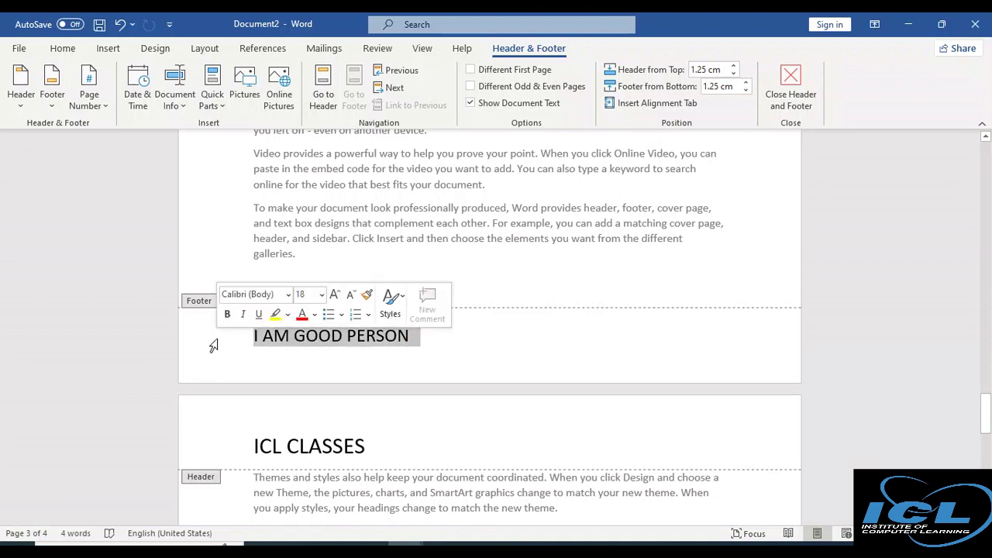
{"action": "key", "text": "Delete"}
Step: Delete the ICL CLASSES header text and close header and footer editing
{"action": "left_click", "coordinate": [383, 443]}
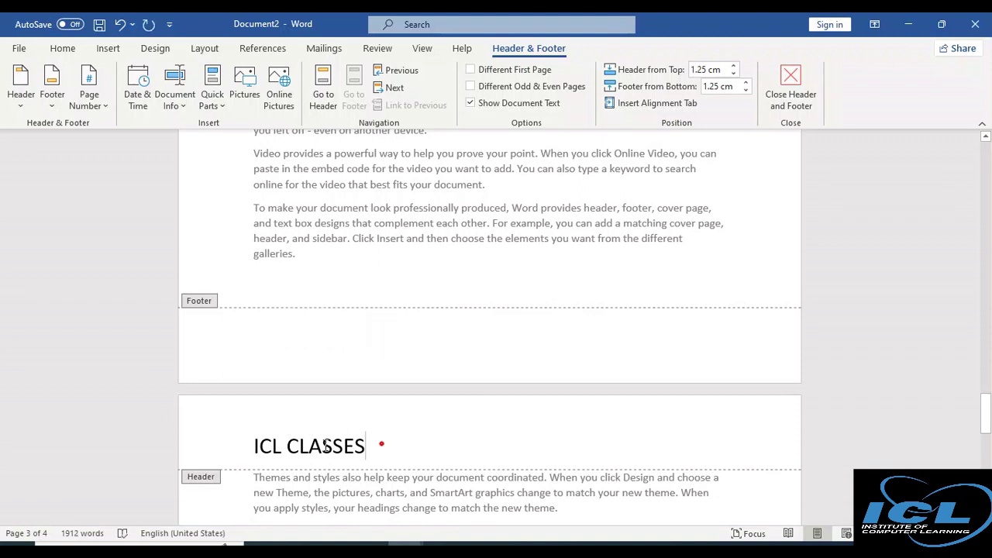
{"action": "left_click_drag", "start_coordinate": [381, 443], "coordinate": [260, 448]}
{"action": "key", "text": "Delete"}
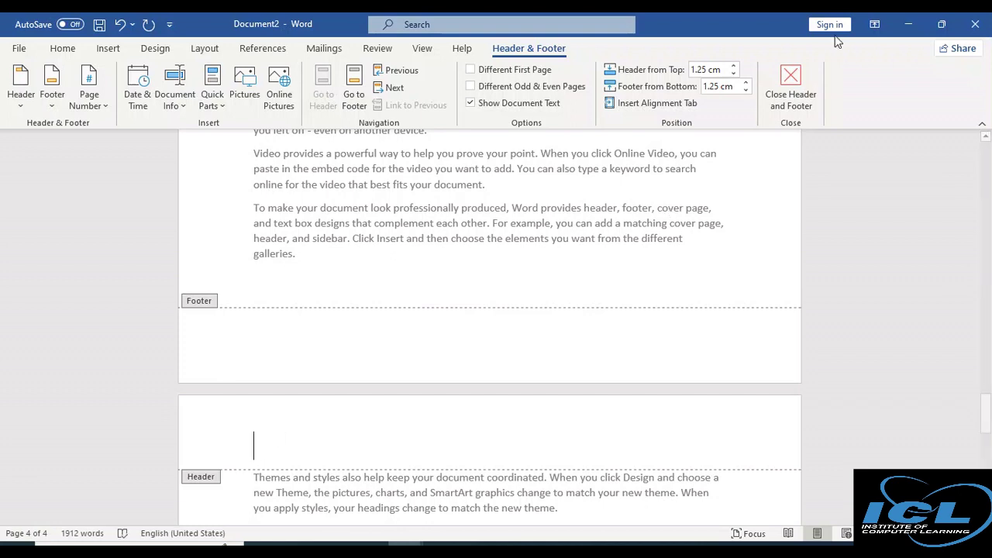
{"action": "left_click", "coordinate": [790, 97]}
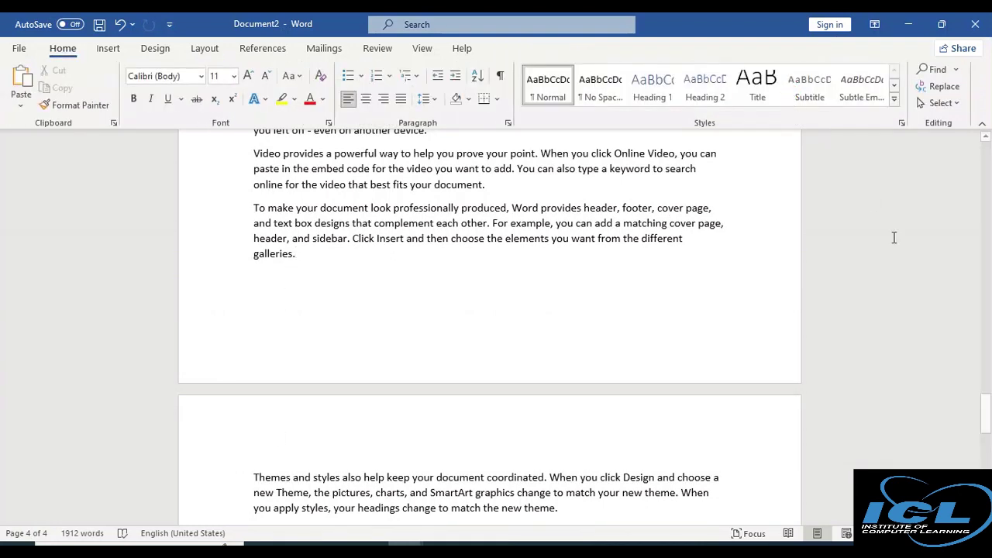
{"action": "left_click_drag", "start_coordinate": [987, 401], "coordinate": [988, 155]}
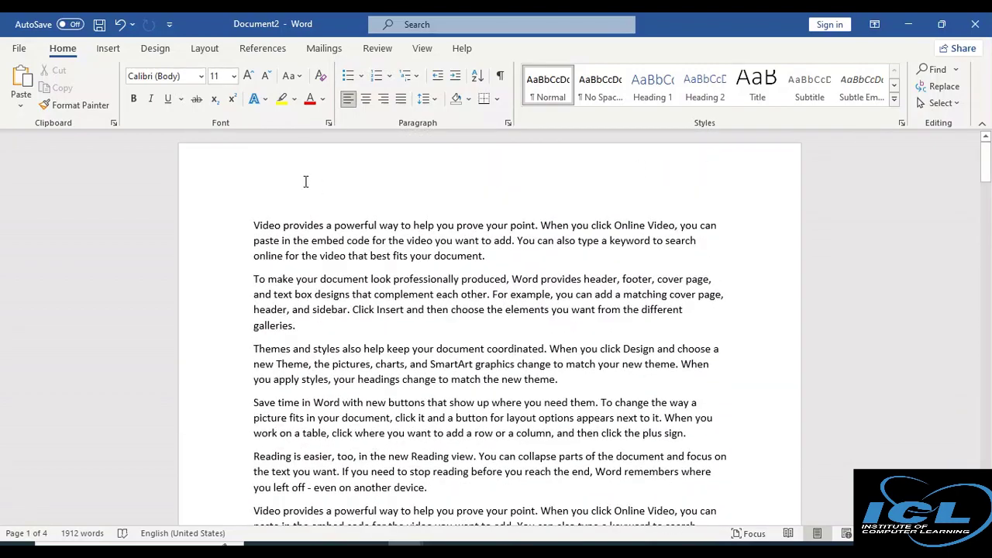
Step: Insert an Accent Bar 1 page number inline at the current position on page 3
{"action": "left_click", "coordinate": [108, 49]}
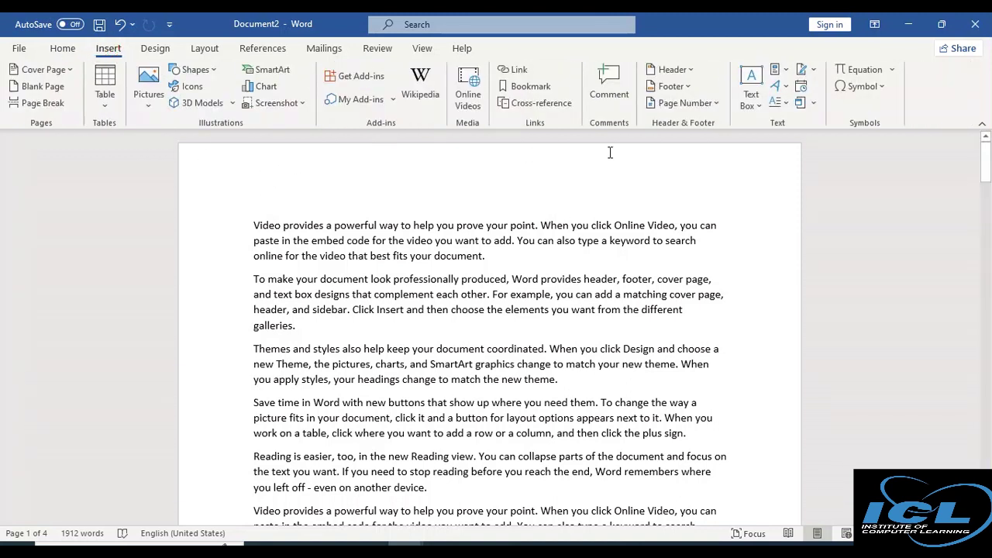
{"action": "left_click", "coordinate": [673, 86]}
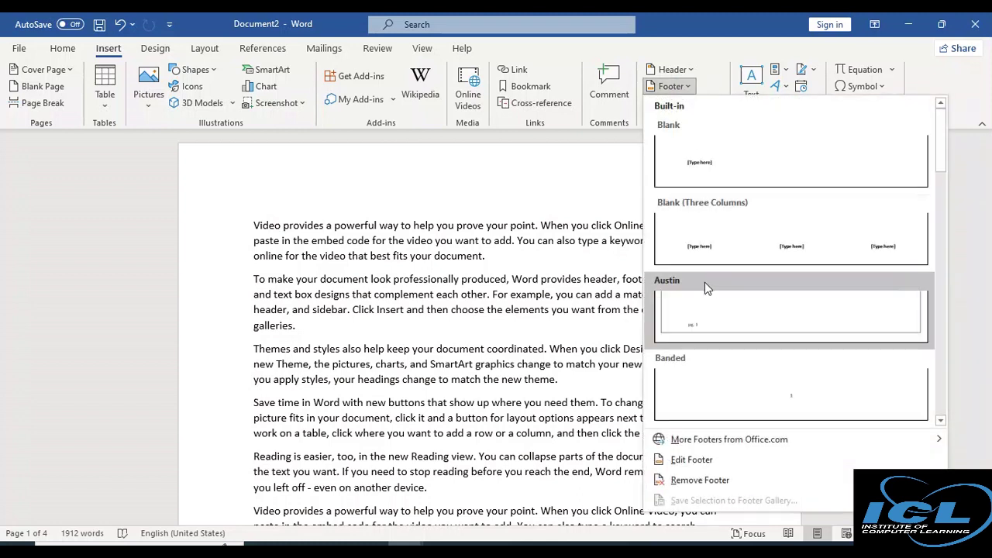
{"action": "left_click", "coordinate": [603, 198]}
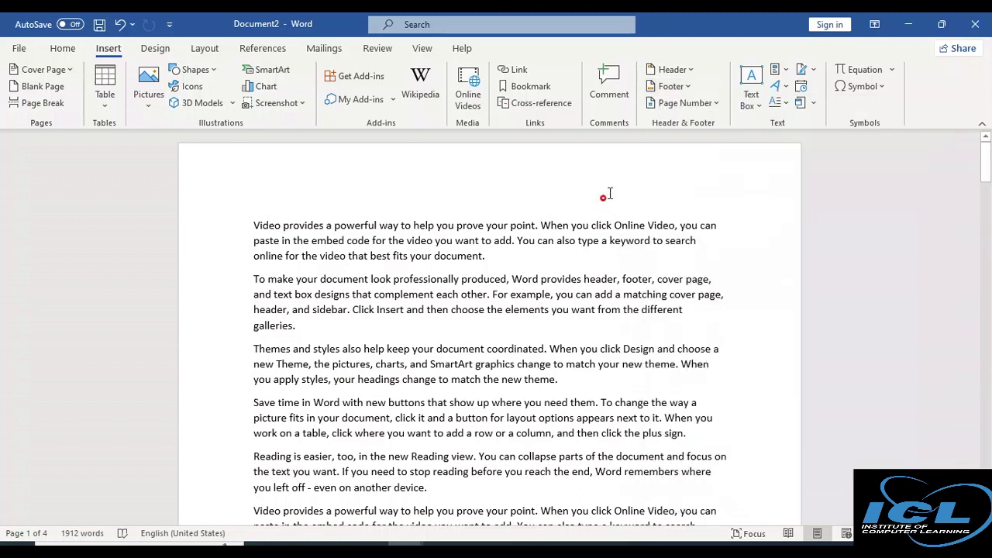
{"action": "left_click", "coordinate": [716, 105]}
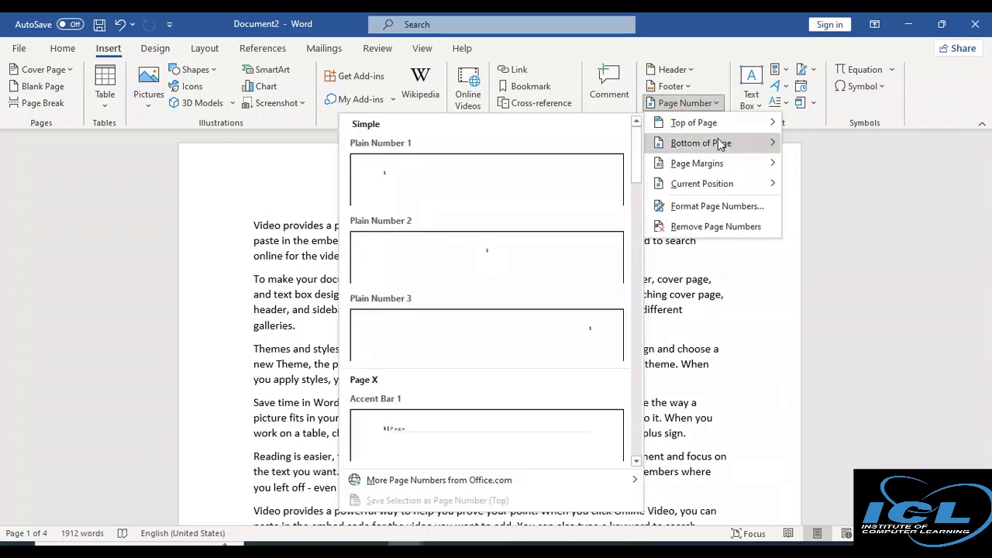
{"action": "mouse_move", "coordinate": [701, 143]}
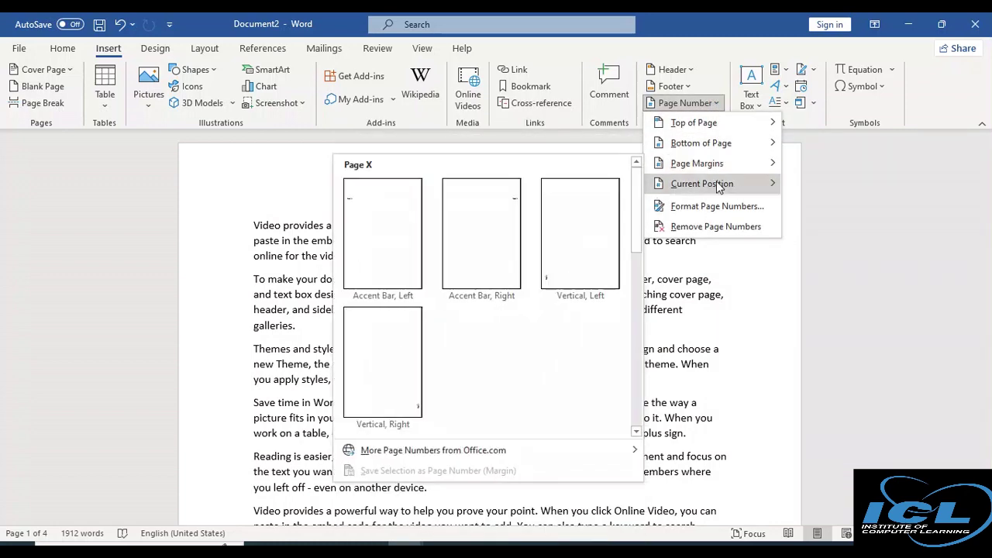
{"action": "mouse_move", "coordinate": [701, 183]}
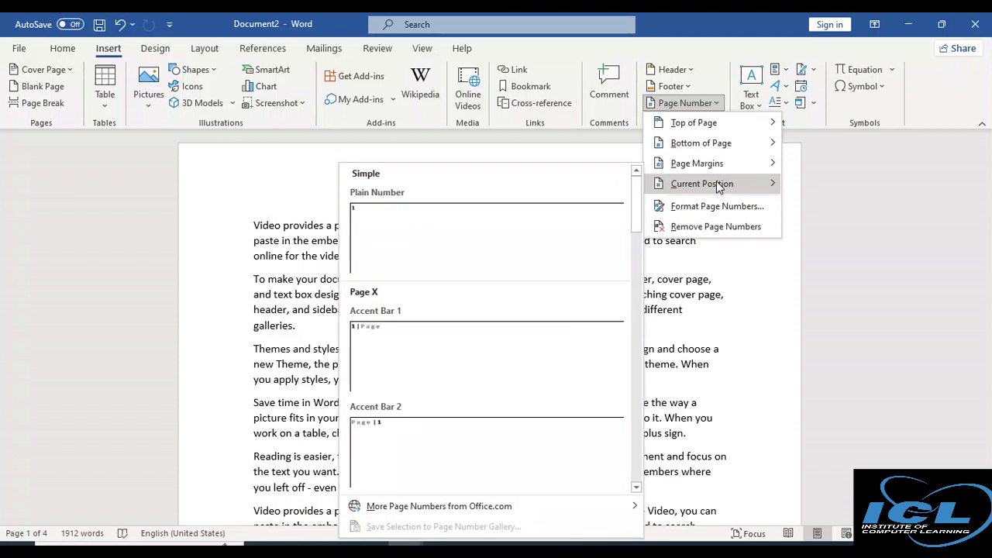
{"action": "left_click", "coordinate": [446, 358]}
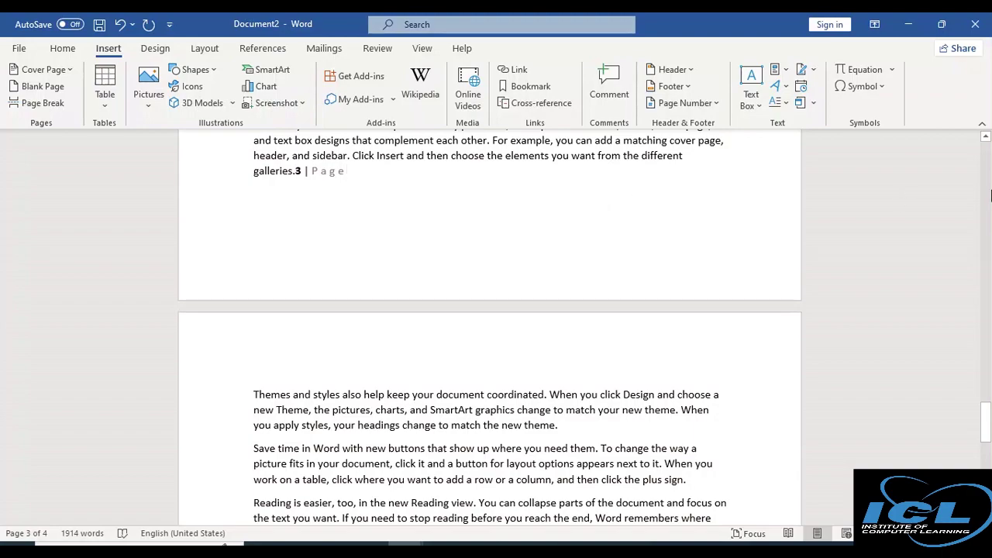
Step: Add Accent Bar 1 page numbers to the bottom of every page, then exit the footer
{"action": "left_click", "coordinate": [990, 194]}
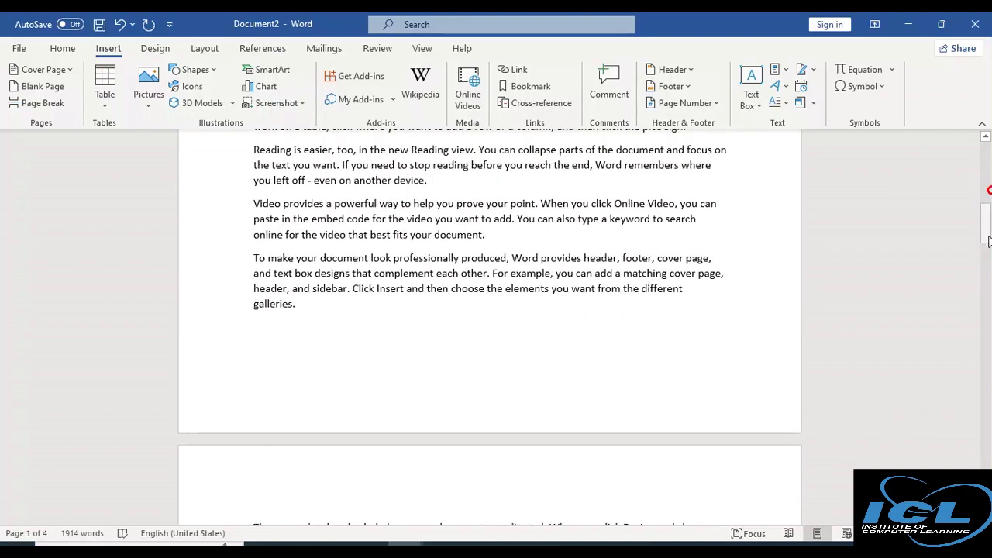
{"action": "left_click_drag", "start_coordinate": [988, 241], "coordinate": [988, 170]}
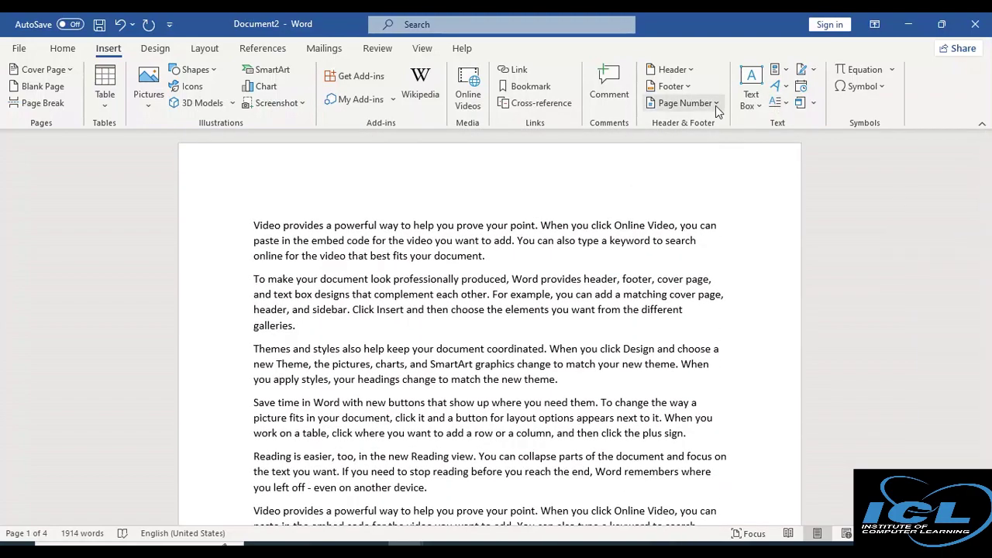
{"action": "left_click", "coordinate": [715, 106]}
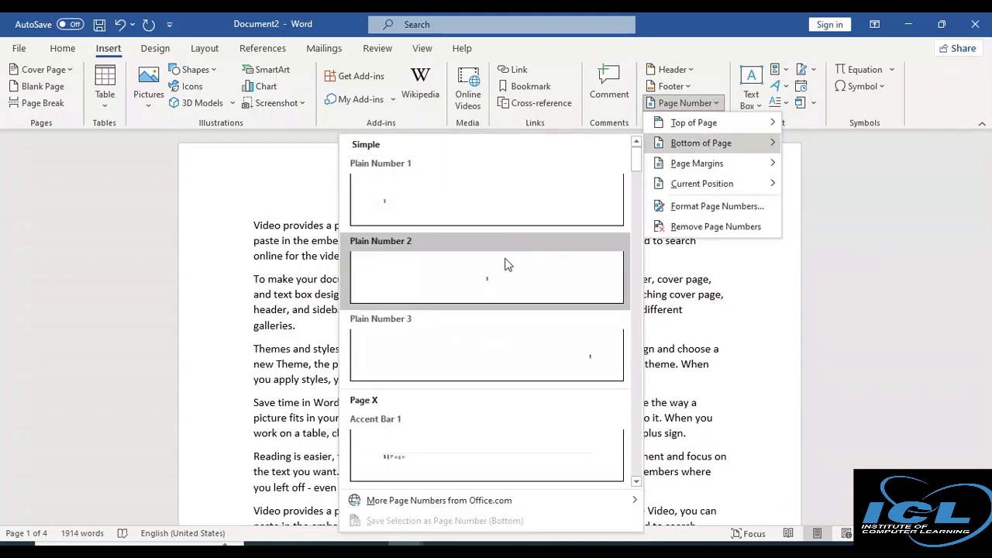
{"action": "left_click", "coordinate": [467, 449]}
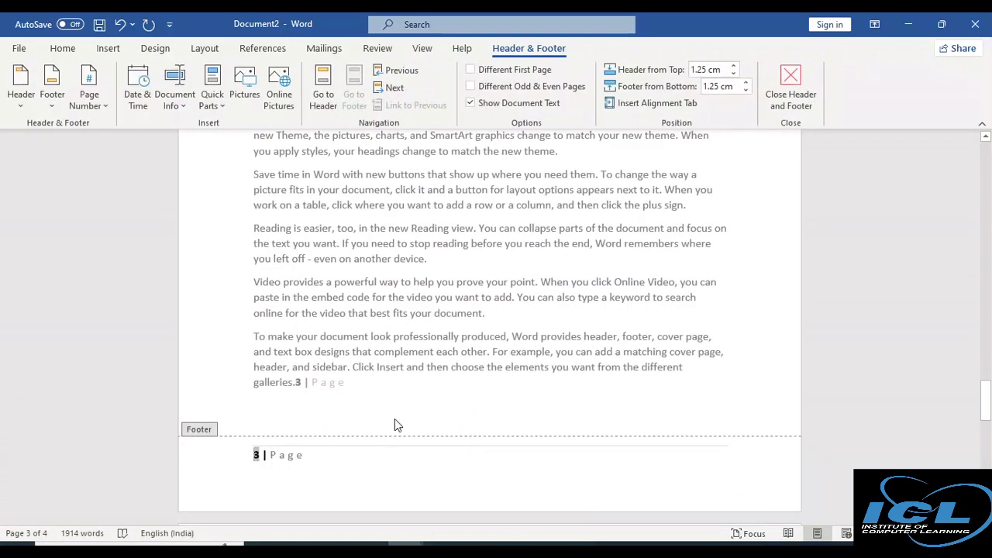
{"action": "double_click", "coordinate": [394, 419]}
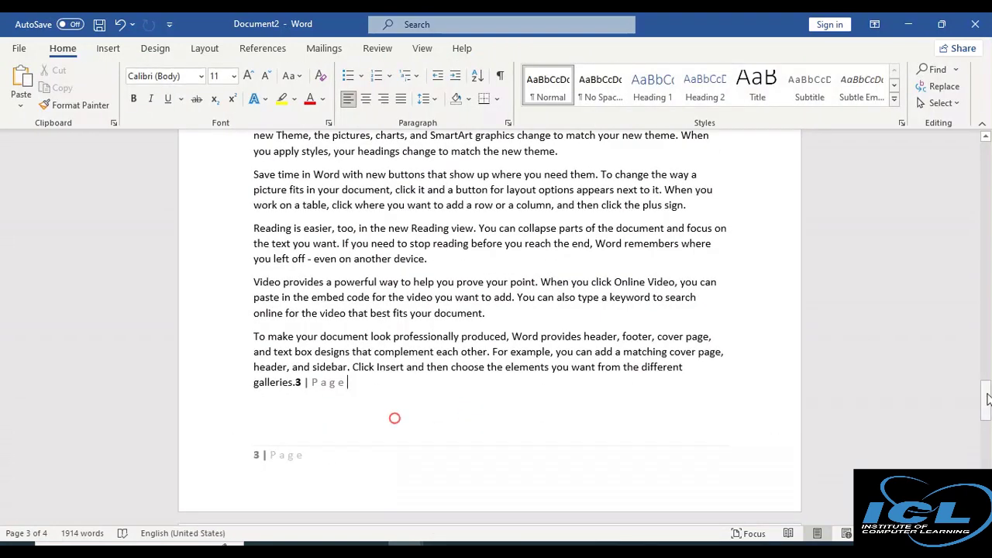
Step: Add blank pages after the text until the document reaches 21 pages
{"action": "left_click_drag", "start_coordinate": [986, 399], "coordinate": [986, 472]}
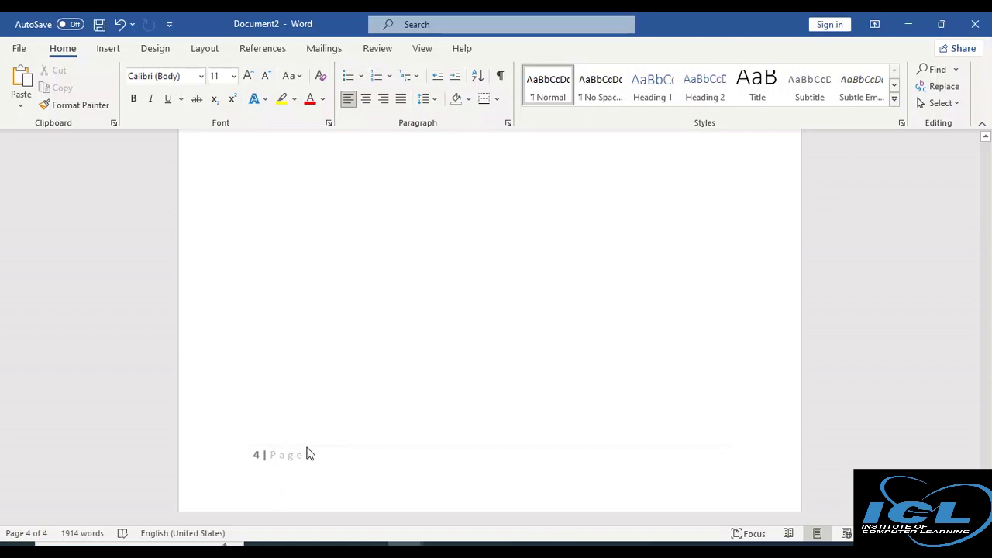
{"action": "key", "text": "Return"}
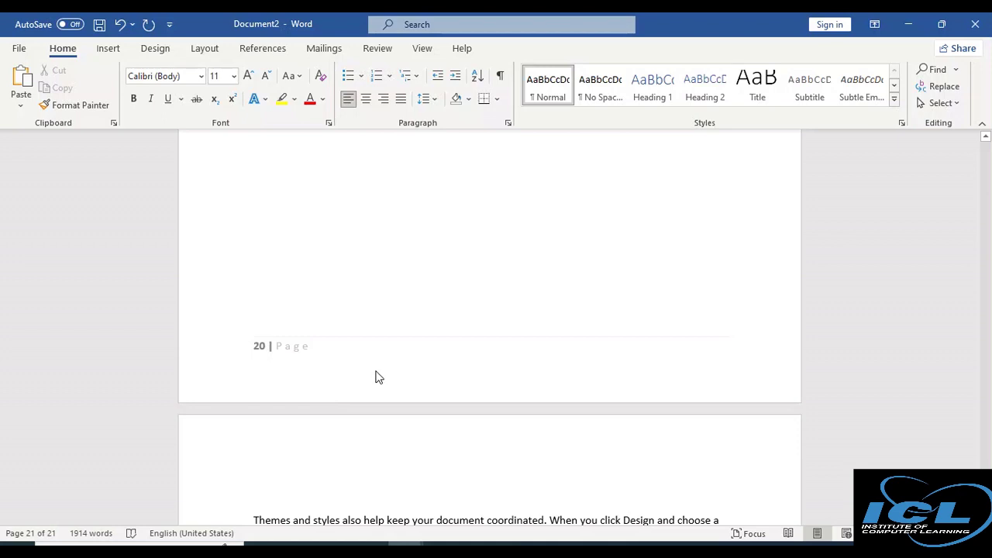
Step: Show the Insert tab and scroll back to page 1 to check its 1 | Page footer
{"action": "left_click", "coordinate": [108, 48]}
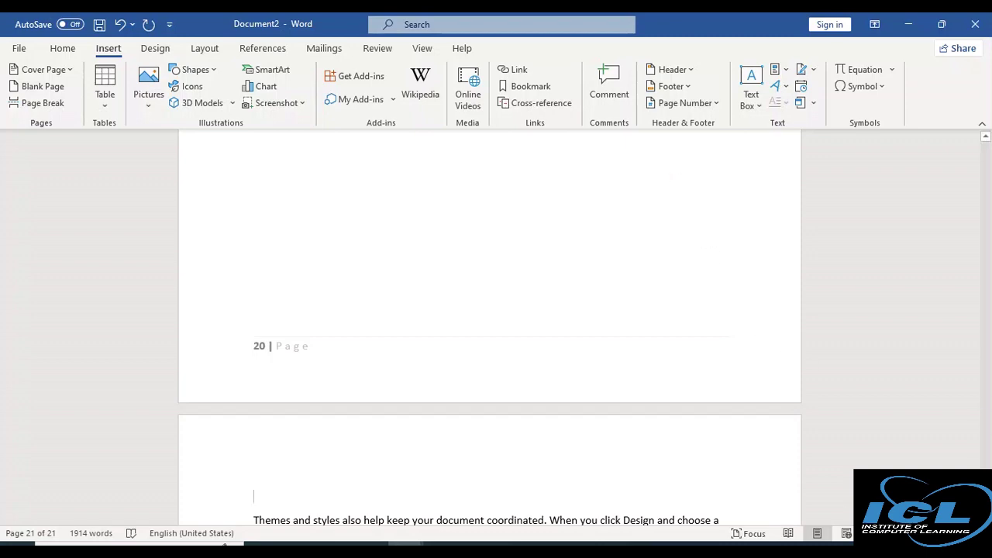
{"action": "scroll", "coordinate": [488, 326], "scroll_direction": "down", "scroll_amount": 5}
{"action": "scroll", "coordinate": [489, 325], "scroll_direction": "down", "scroll_amount": 4}
{"action": "scroll", "coordinate": [488, 325], "scroll_direction": "down", "scroll_amount": 5}
{"action": "scroll", "coordinate": [488, 326], "scroll_direction": "down", "scroll_amount": 3}
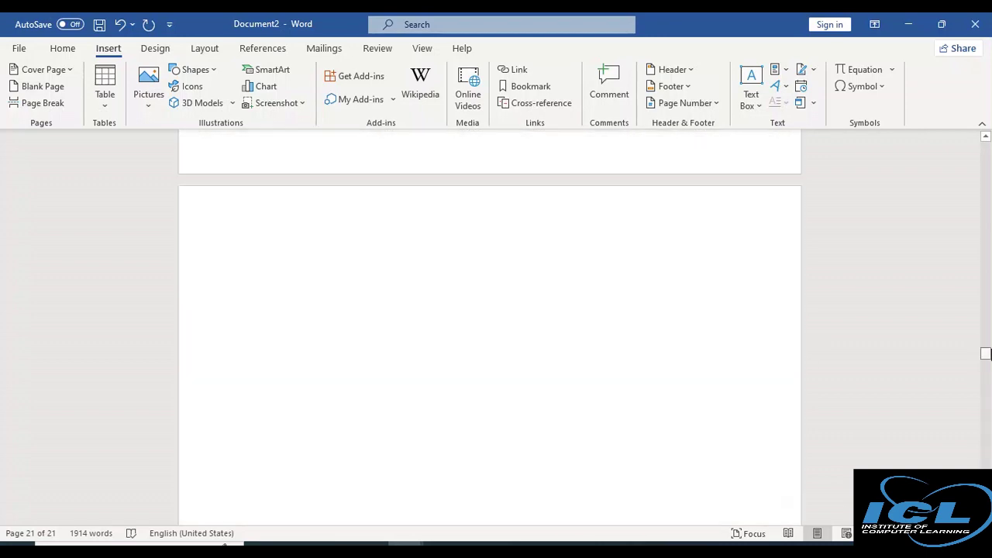
{"action": "left_click_drag", "start_coordinate": [985, 353], "coordinate": [987, 157]}
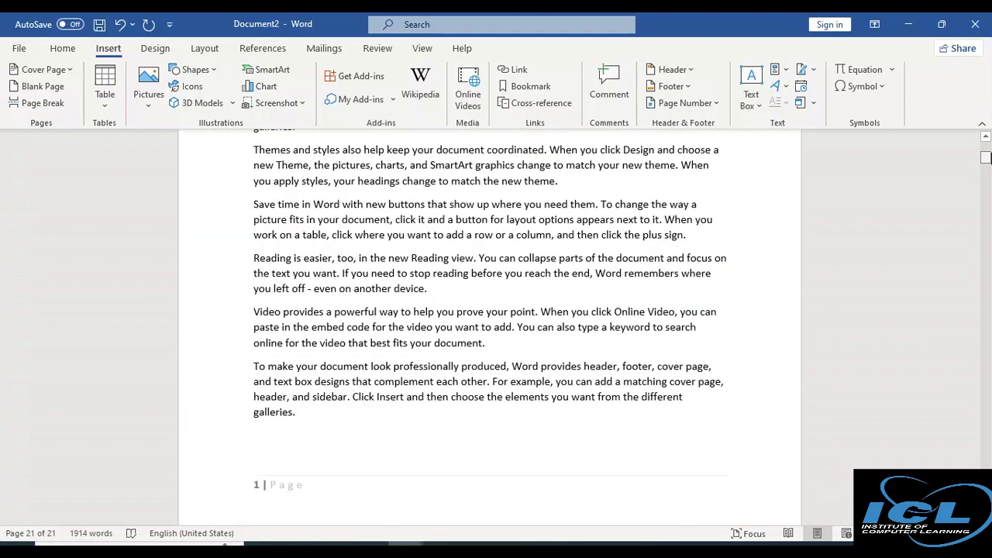